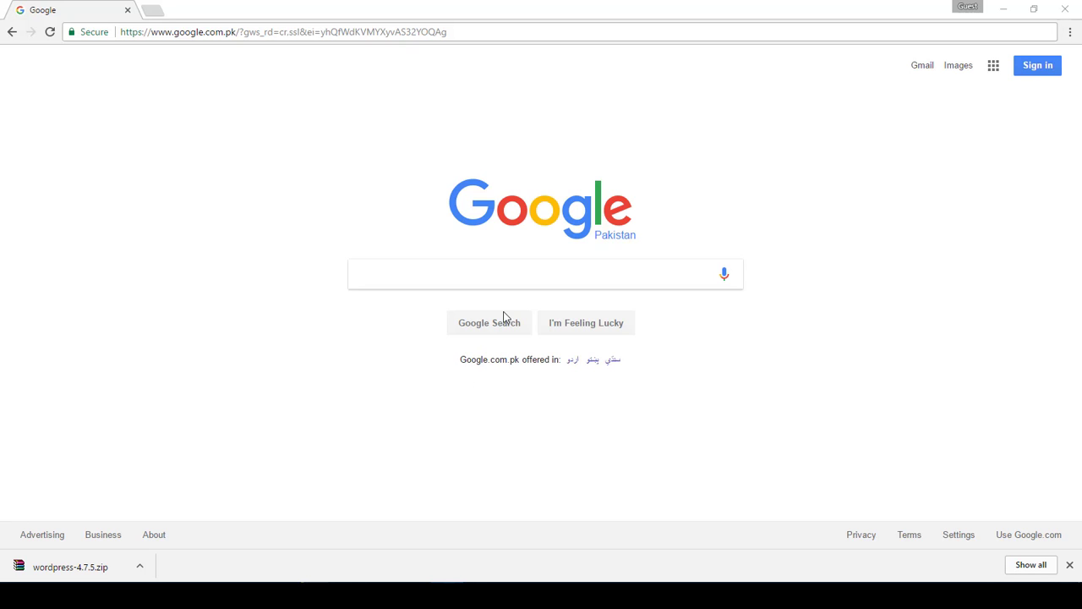
Search Google for 'xampp'
click(526, 275)
text(xampp)
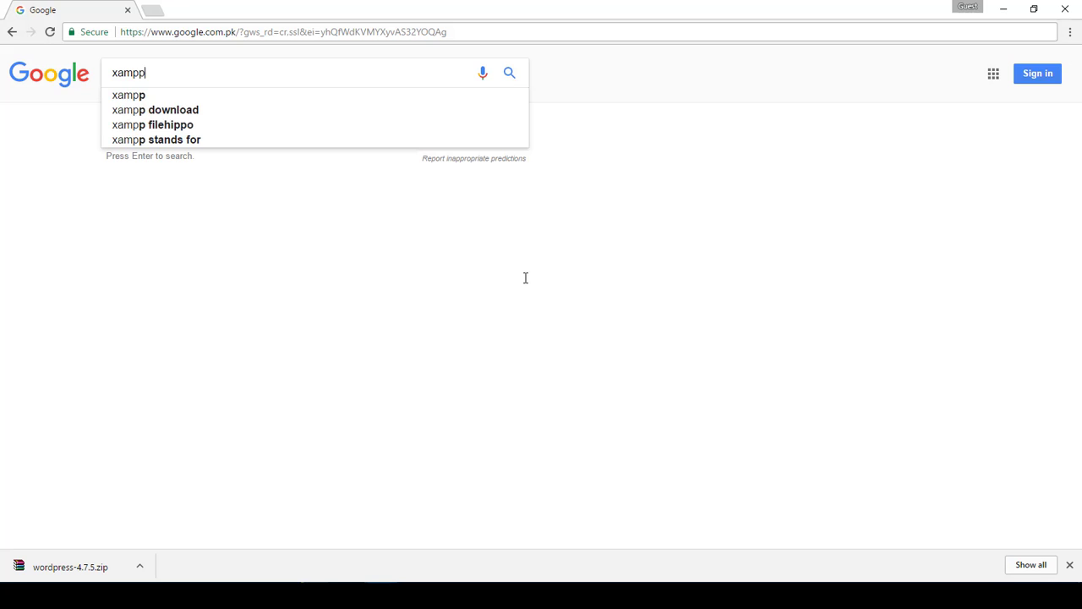
key(Return)
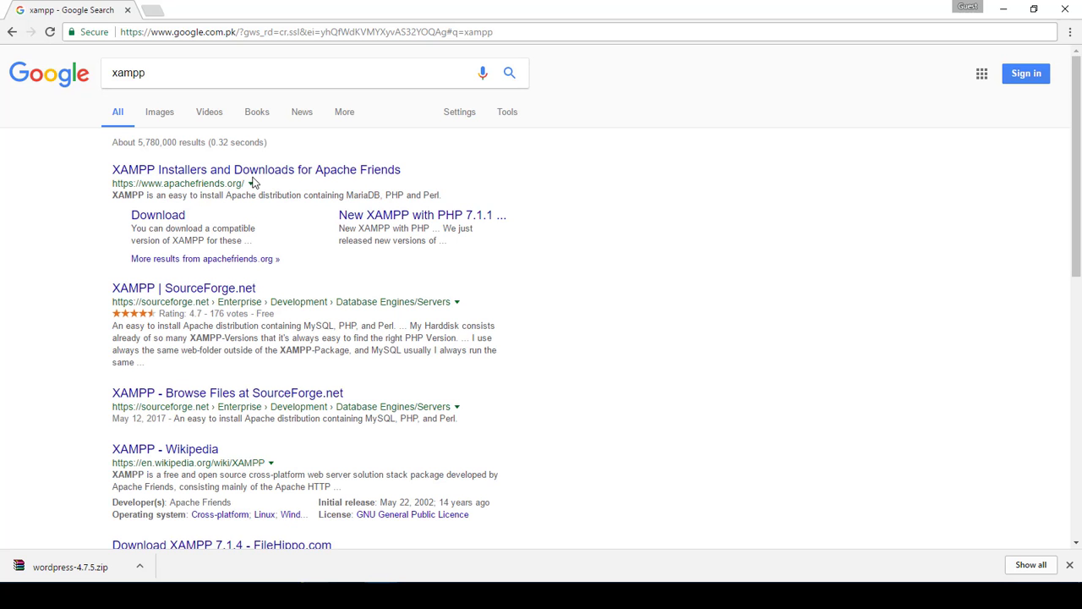
Open the Apache Friends XAMPP site, load wordpress.org in a new tab, then return to XAMPP
click(274, 174)
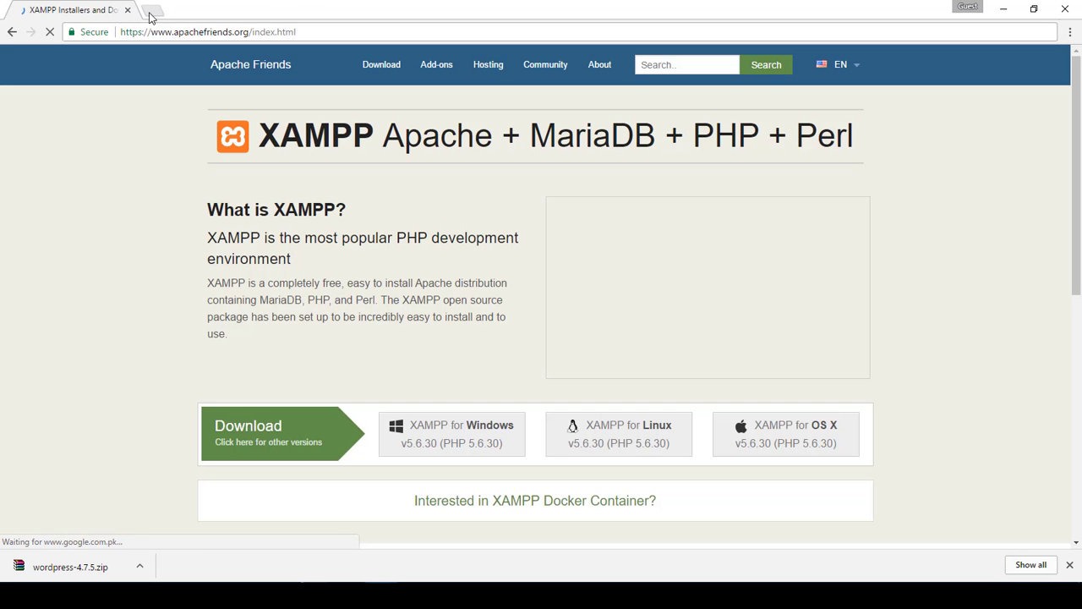
click(150, 10)
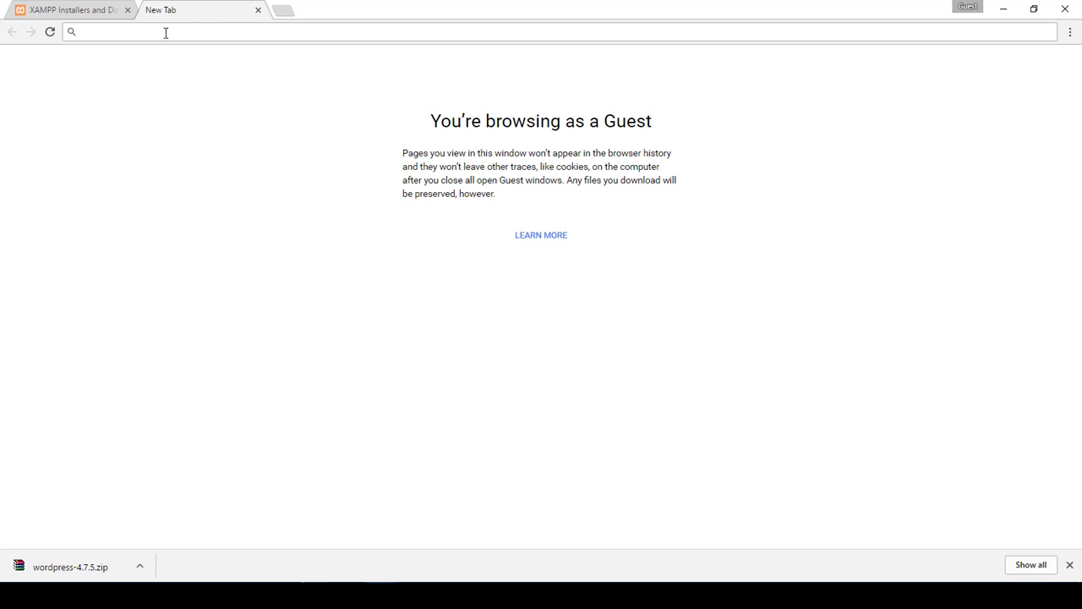
text(wordpress.)
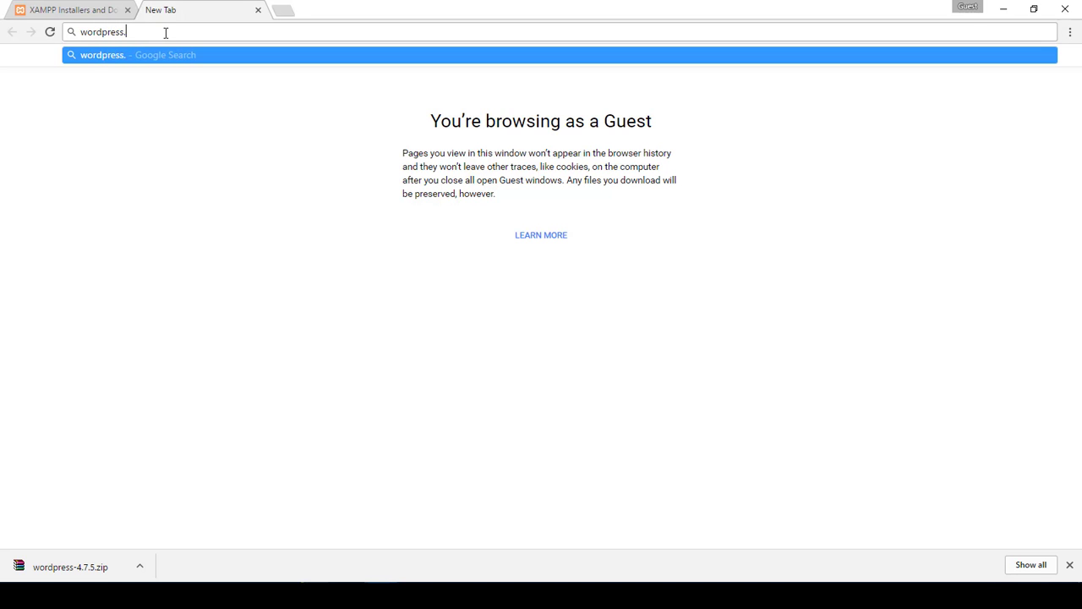
text(org)
key(Return)
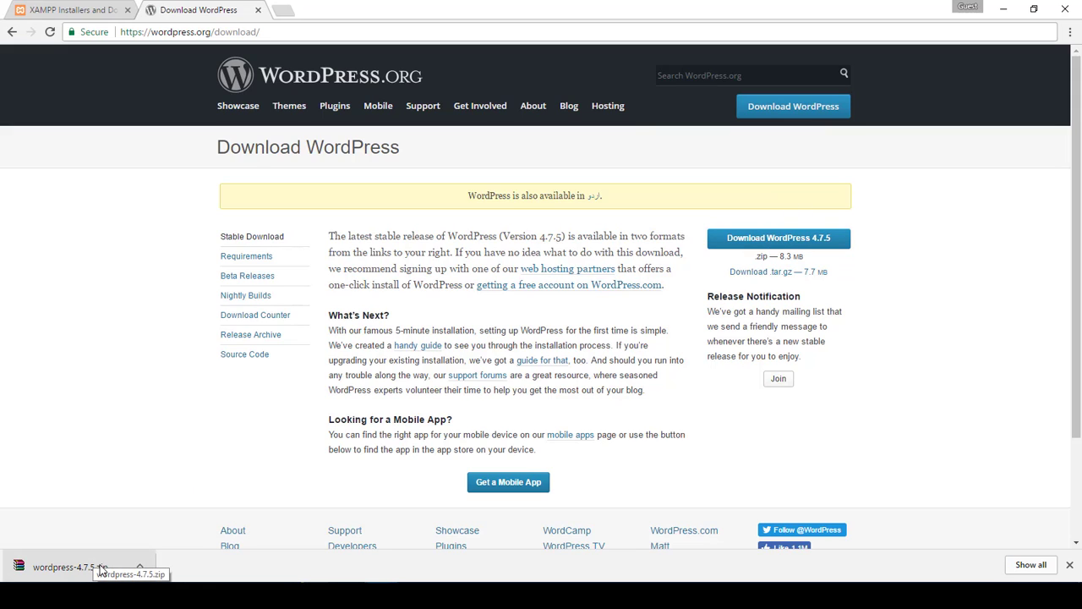
click(75, 7)
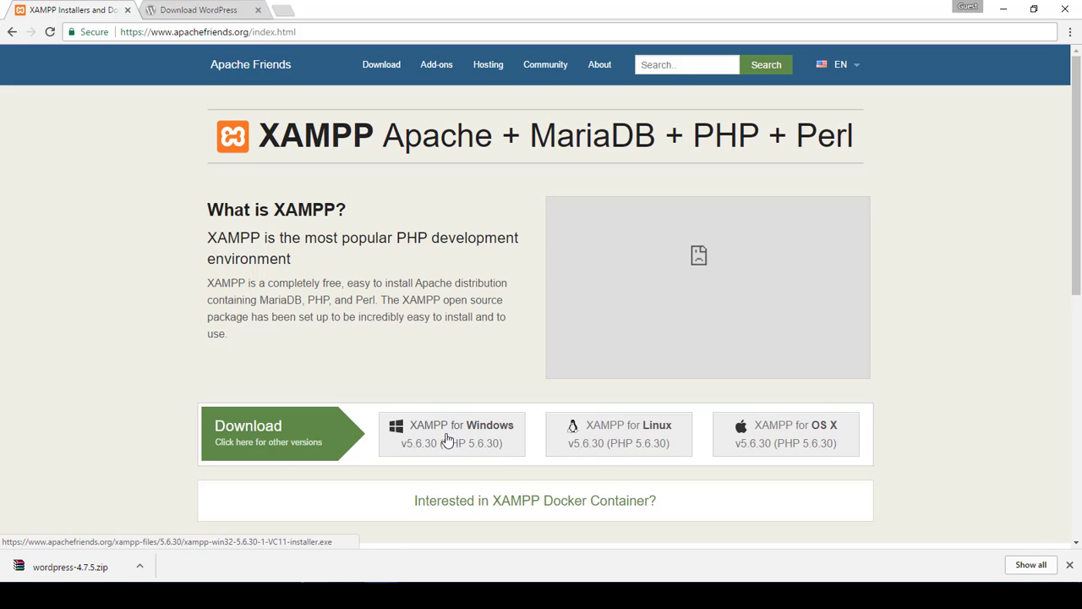
Start the XAMPP for Windows download, then cancel it from the download bar
click(447, 440)
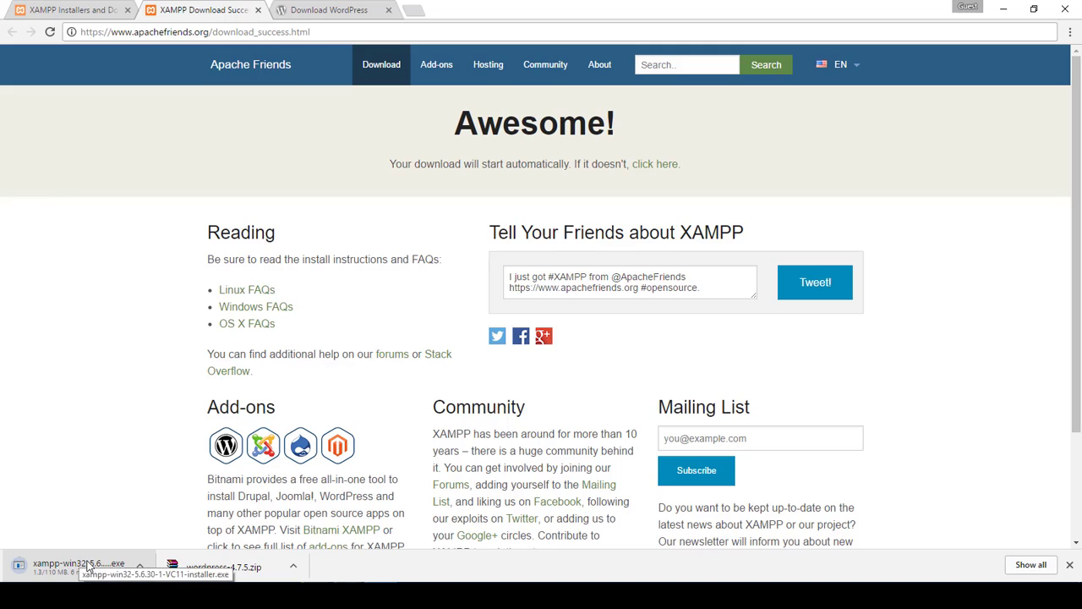
click(140, 571)
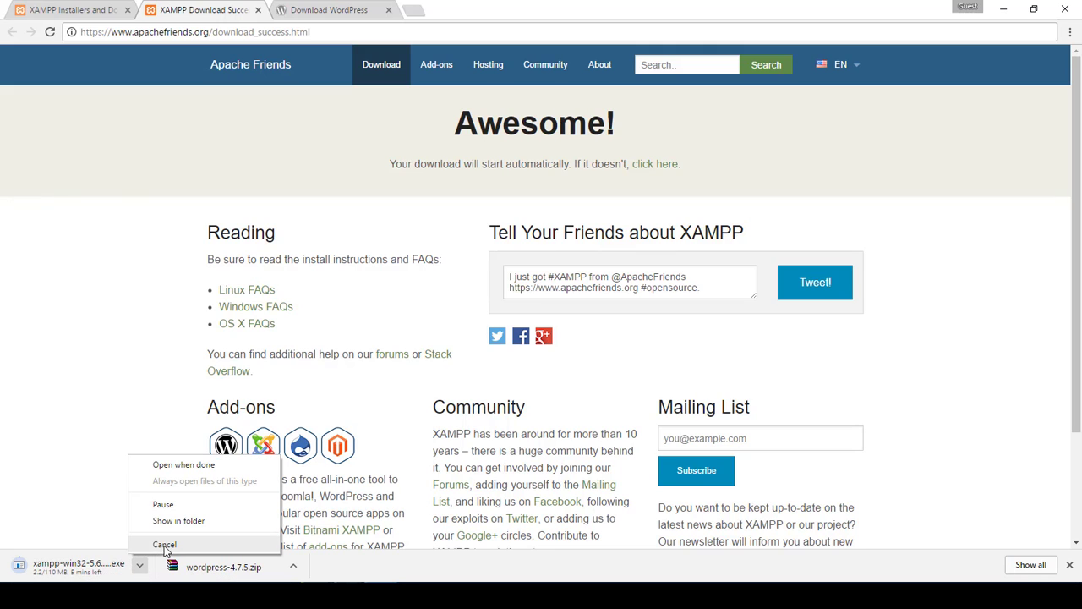
click(165, 545)
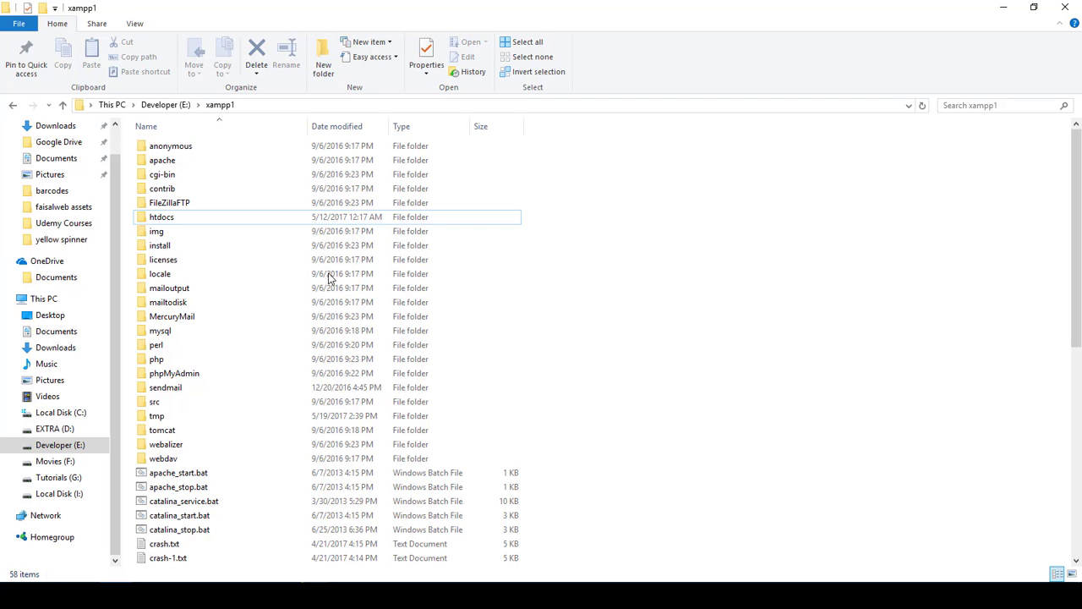
Run xampp-control.exe from E:\xampp1 to open XAMPP Control Panel v3.2.2
scroll(279, 288, down, 10)
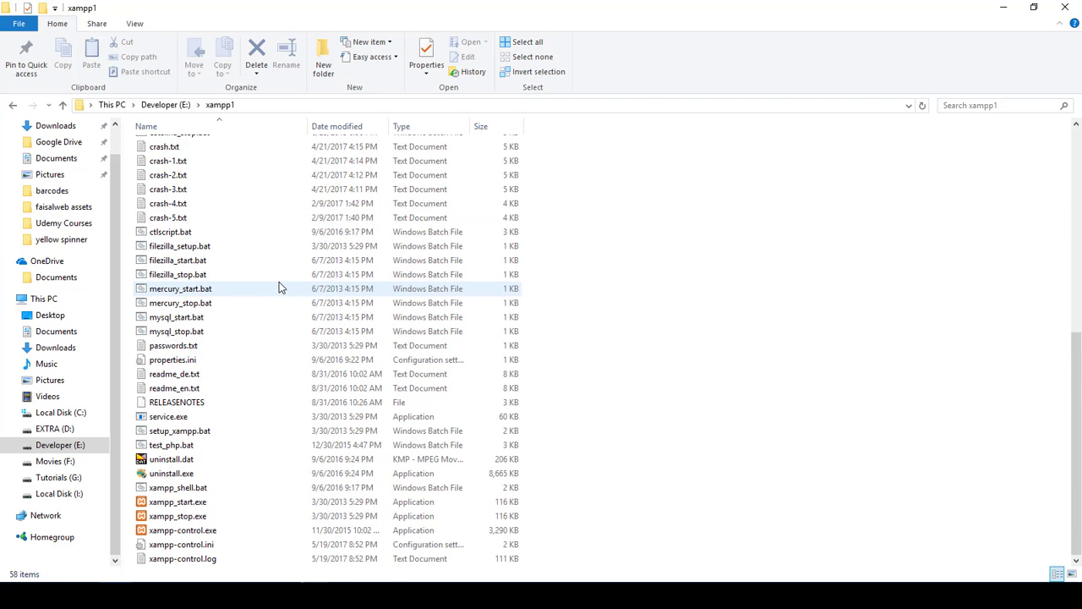
scroll(279, 287, up, 10)
scroll(279, 288, down, 2)
scroll(279, 287, up, 2)
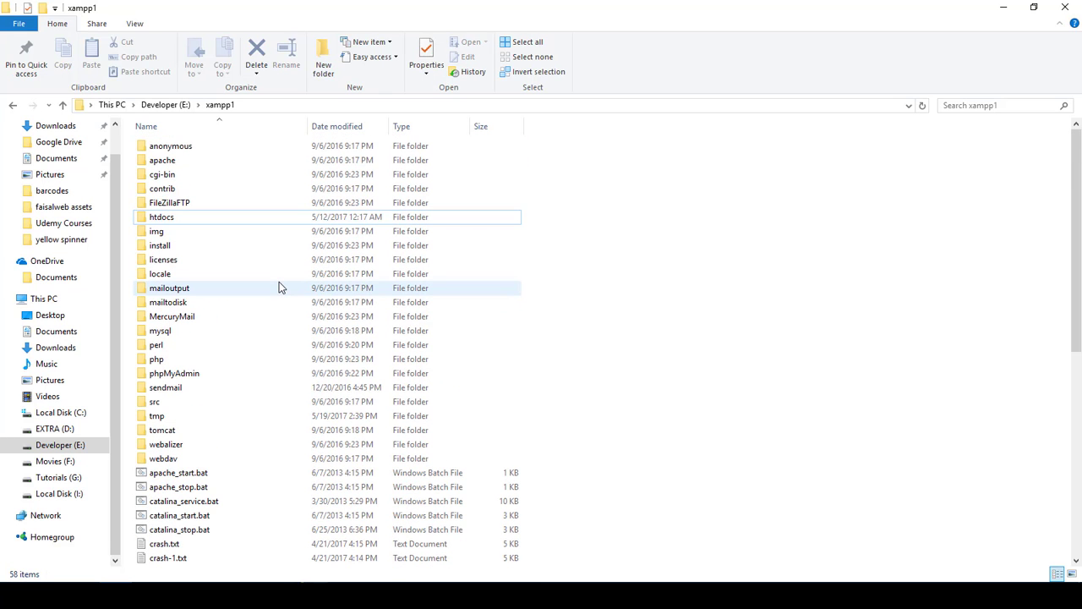
scroll(279, 288, down, 2)
scroll(279, 287, up, 2)
click(227, 218)
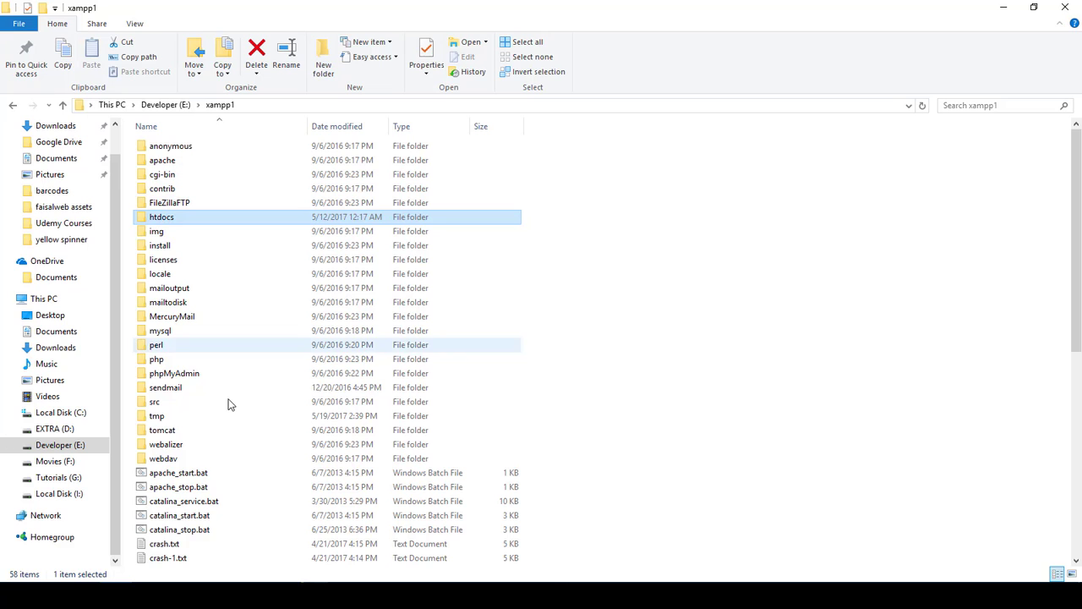
scroll(228, 403, down, 6)
scroll(229, 403, down, 4)
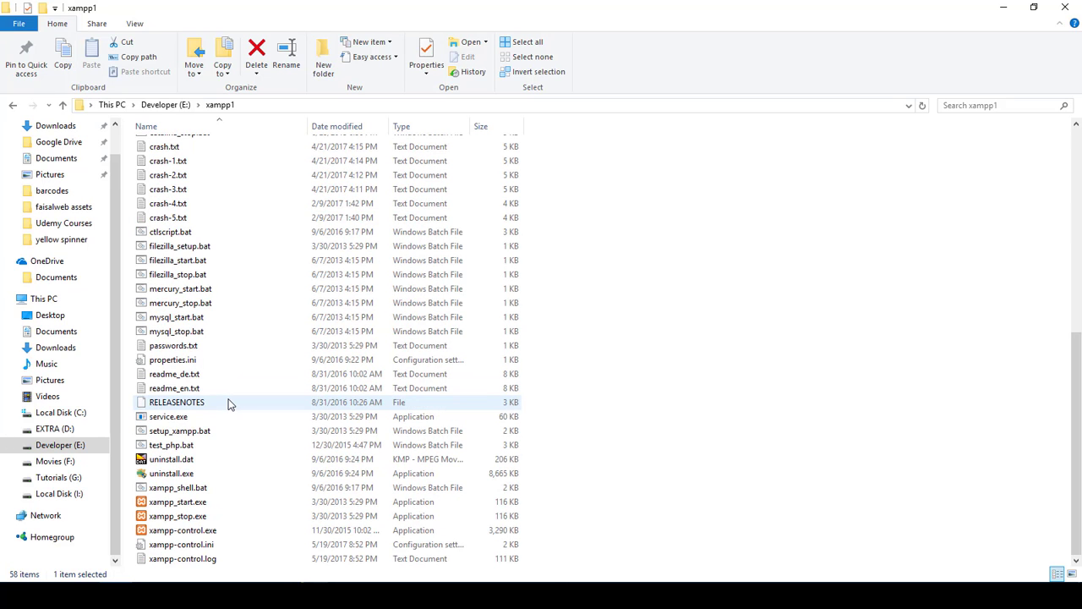
click(195, 532)
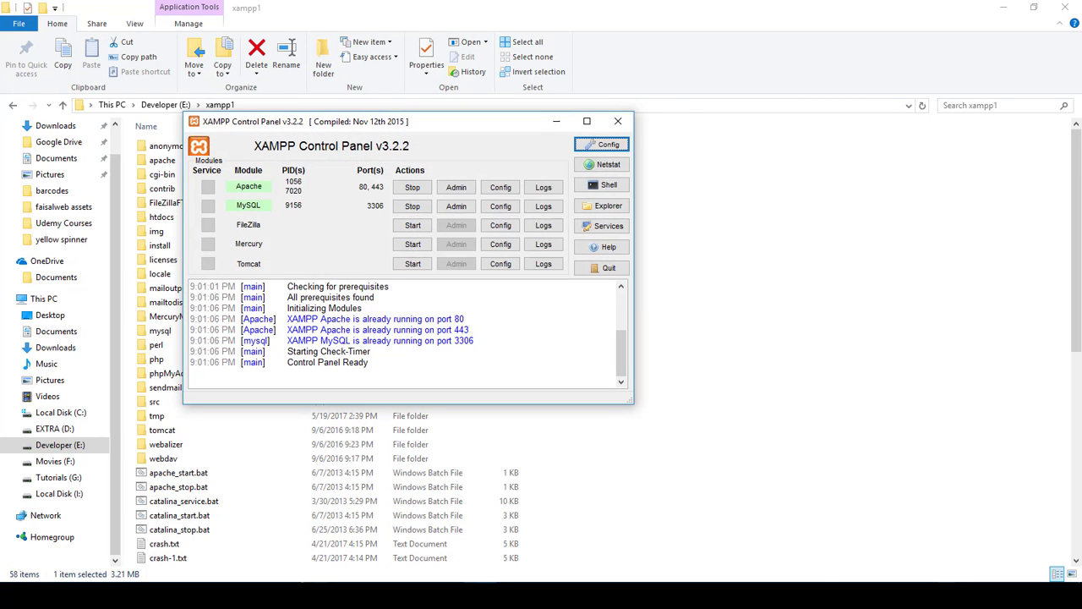
Stop the Apache and MySQL servers, then start both again
click(411, 187)
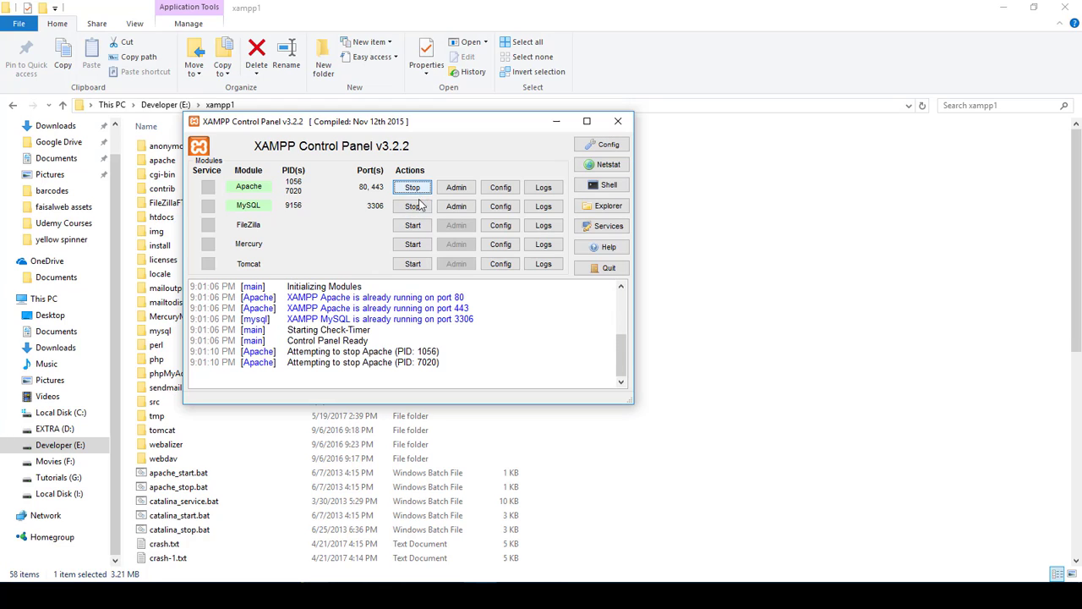
click(418, 207)
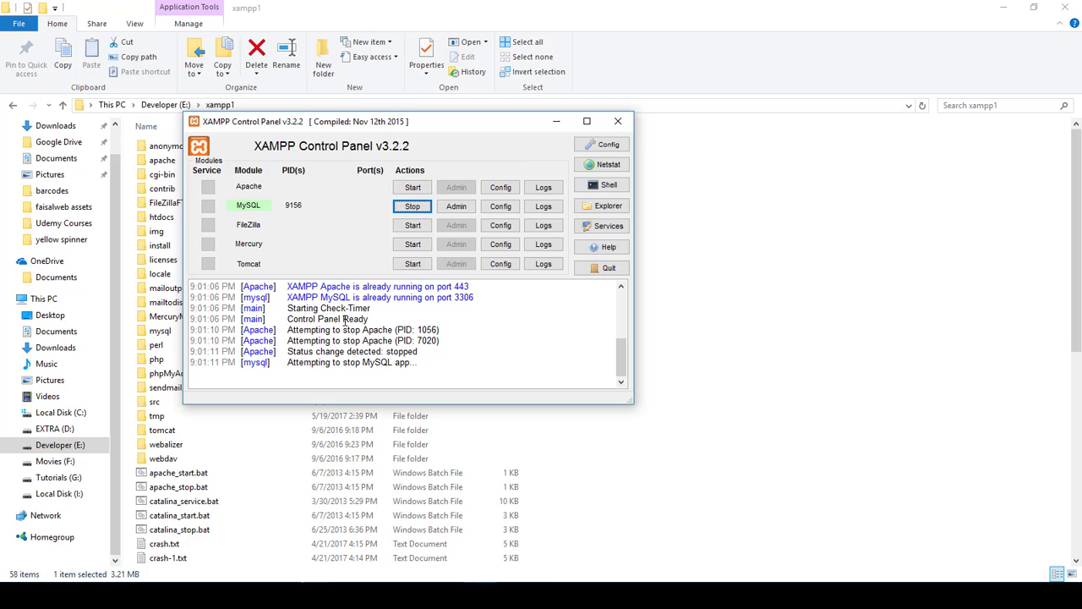
click(418, 187)
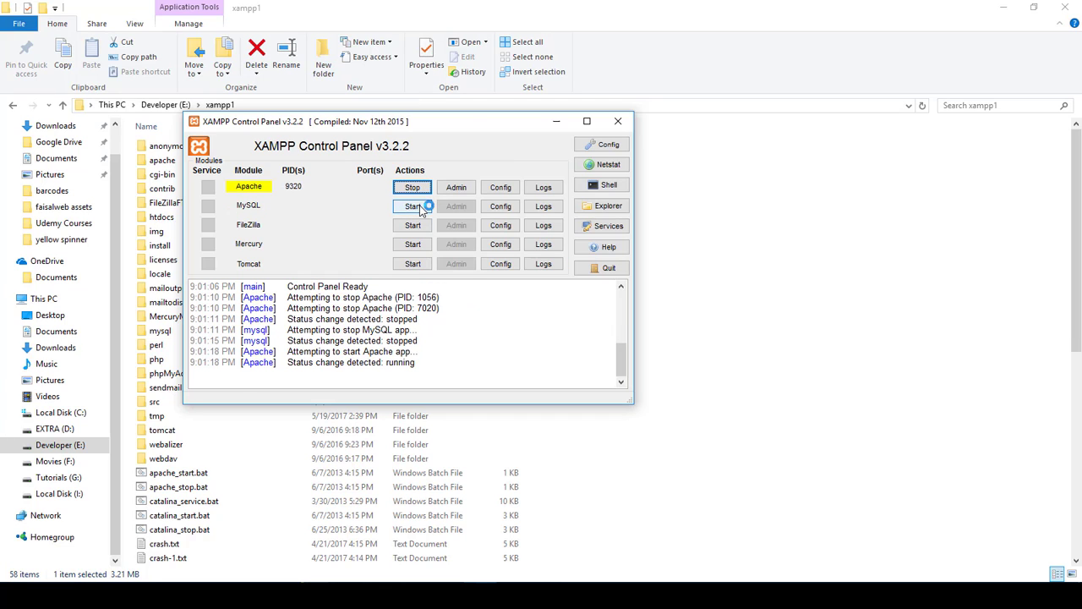
click(417, 206)
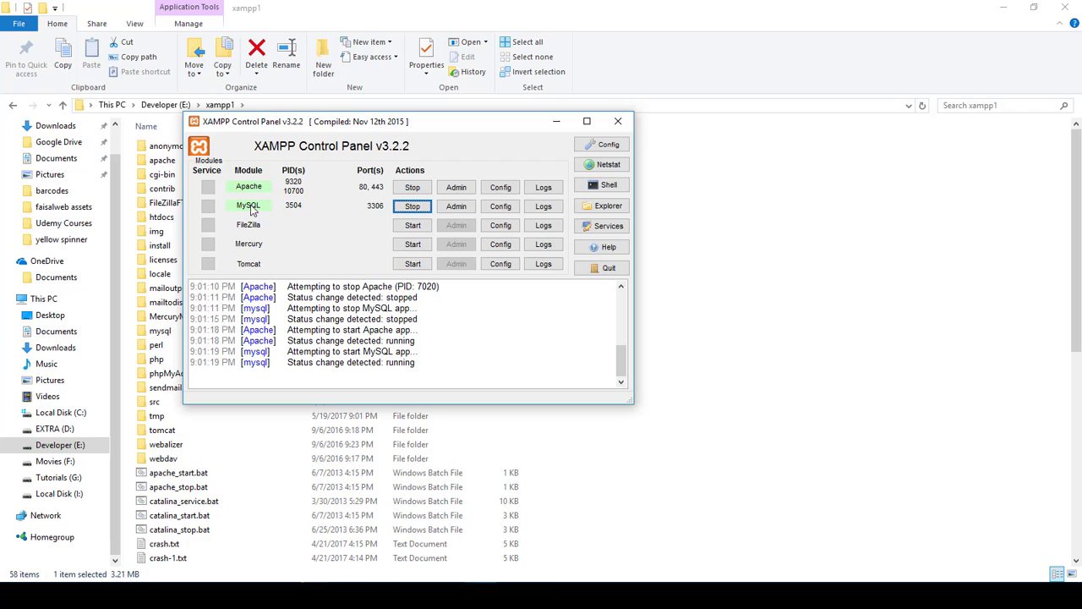
Close XAMPP Control Panel, look through the htdocs folder, and switch back to Chrome
click(620, 123)
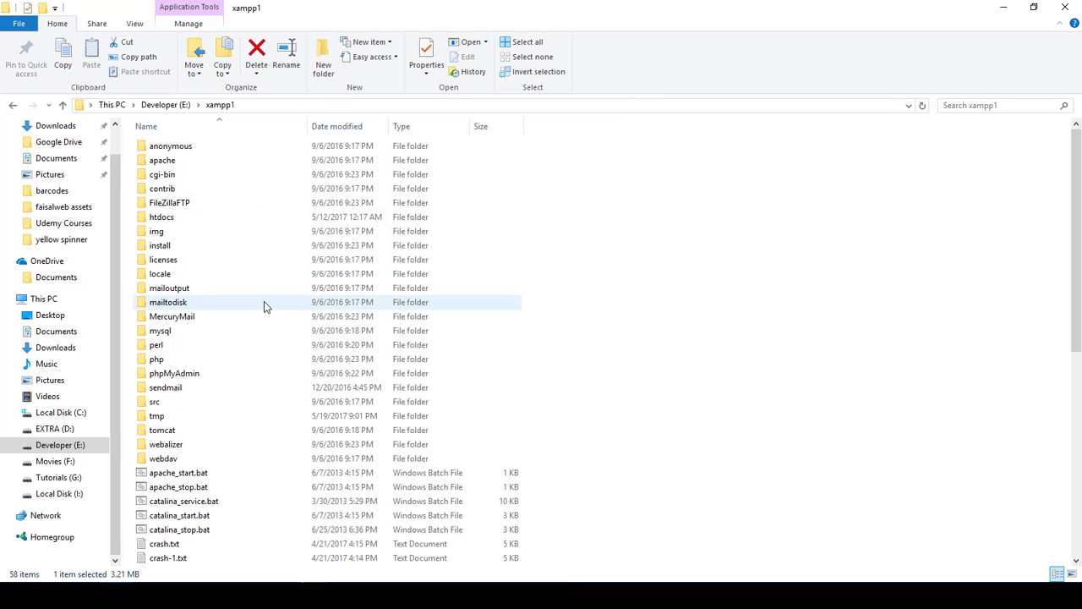
double_click(176, 217)
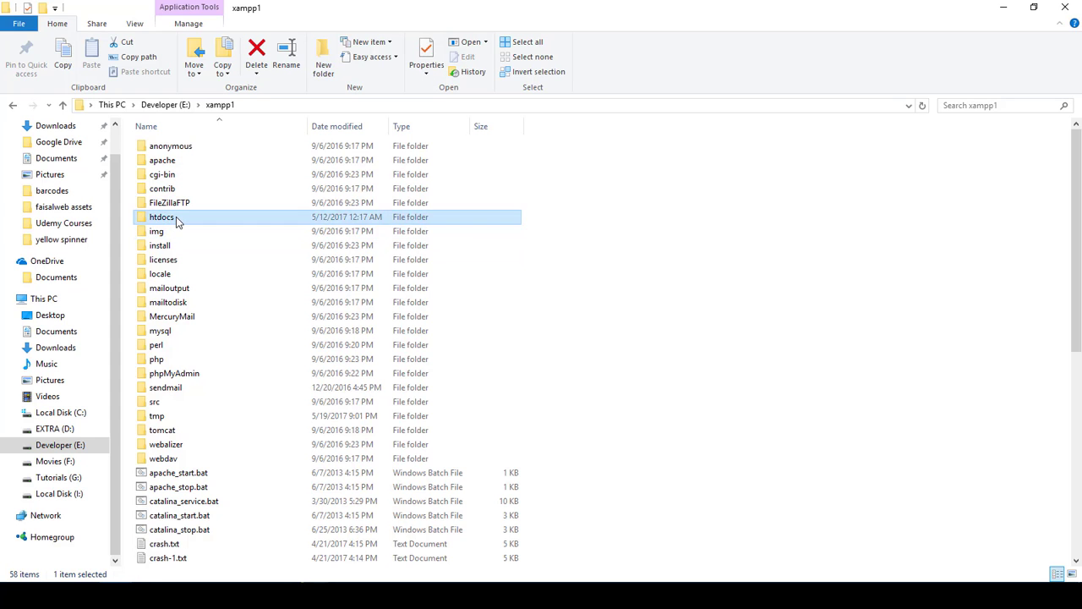
scroll(597, 395, down, 3)
scroll(597, 395, up, 3)
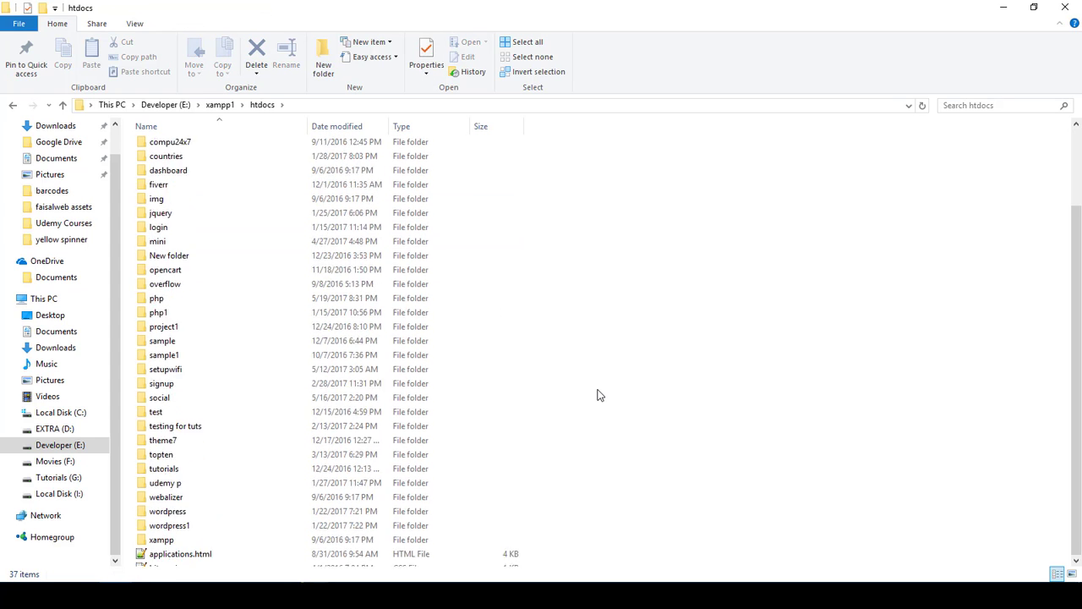
scroll(597, 395, down, 3)
scroll(597, 395, up, 3)
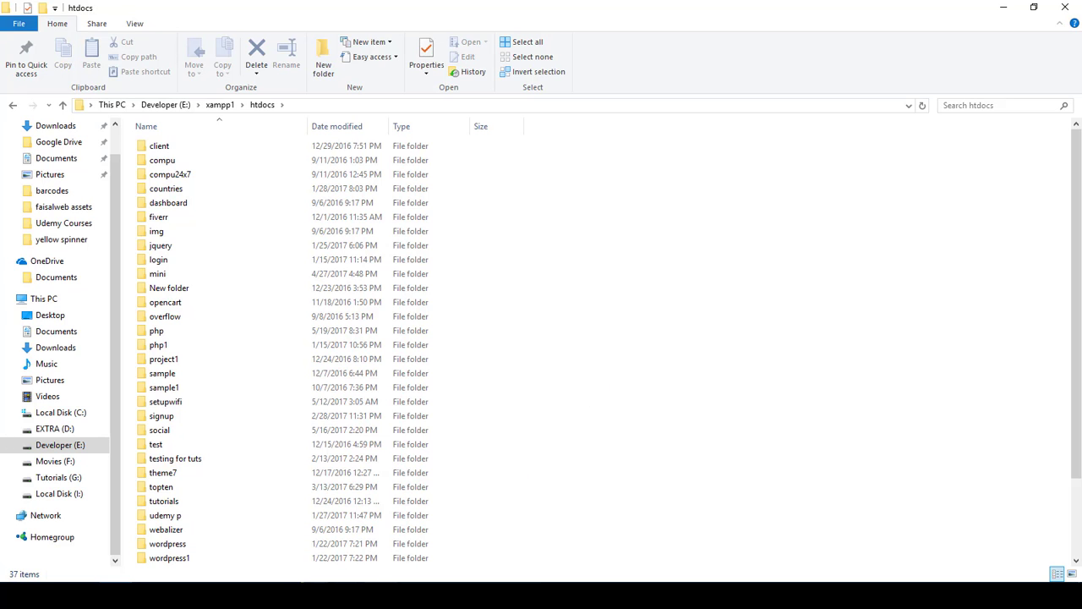
click(380, 595)
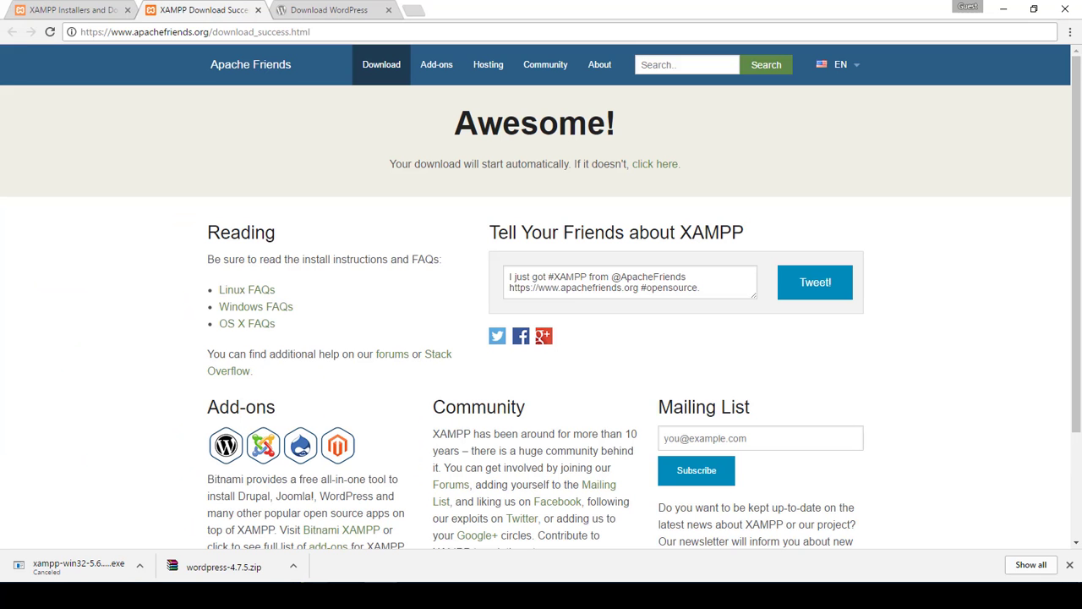
Open wordpress-4.7.5.zip in WinRAR and rename its wordpress folder to wordpress_test
click(341, 4)
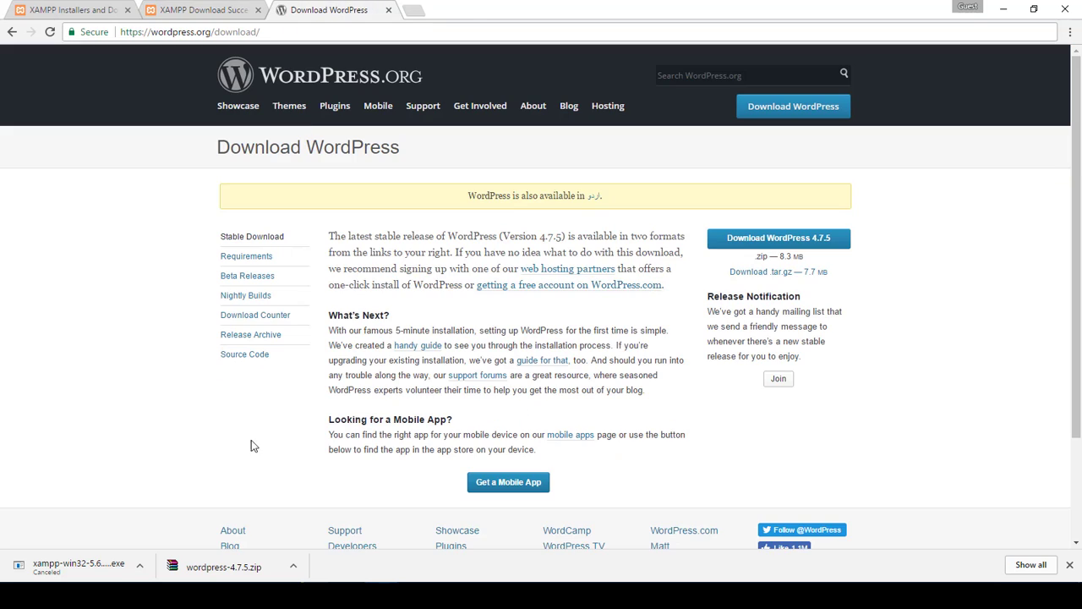
click(238, 573)
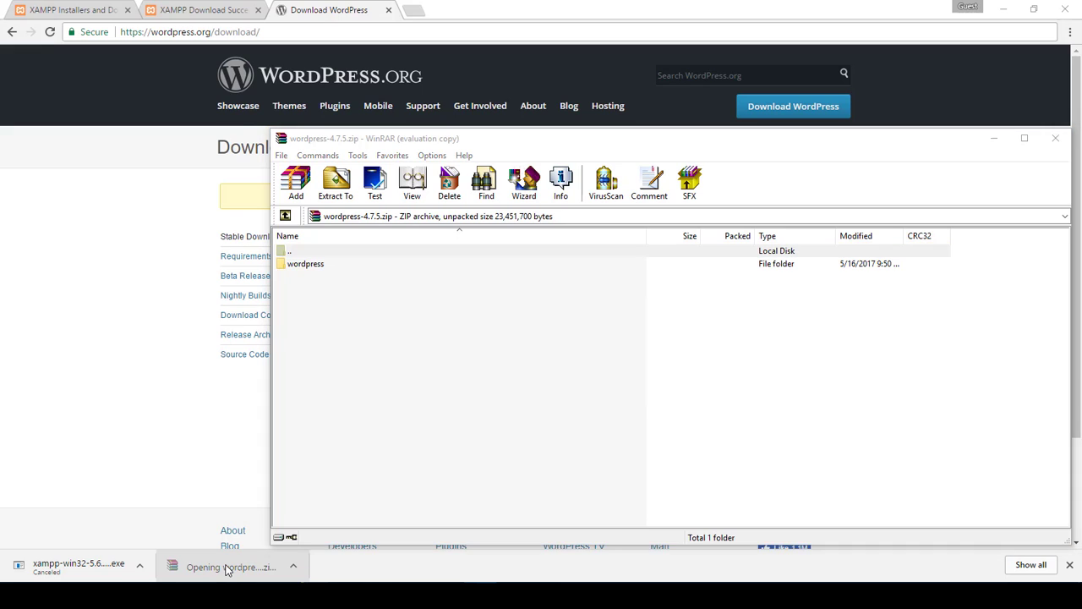
click(729, 354)
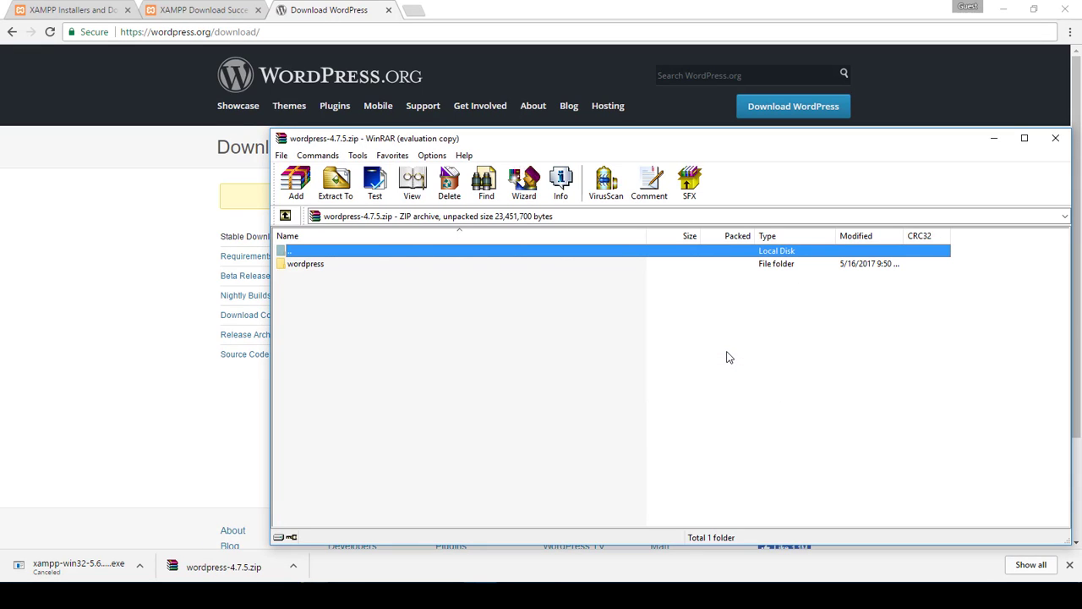
click(323, 269)
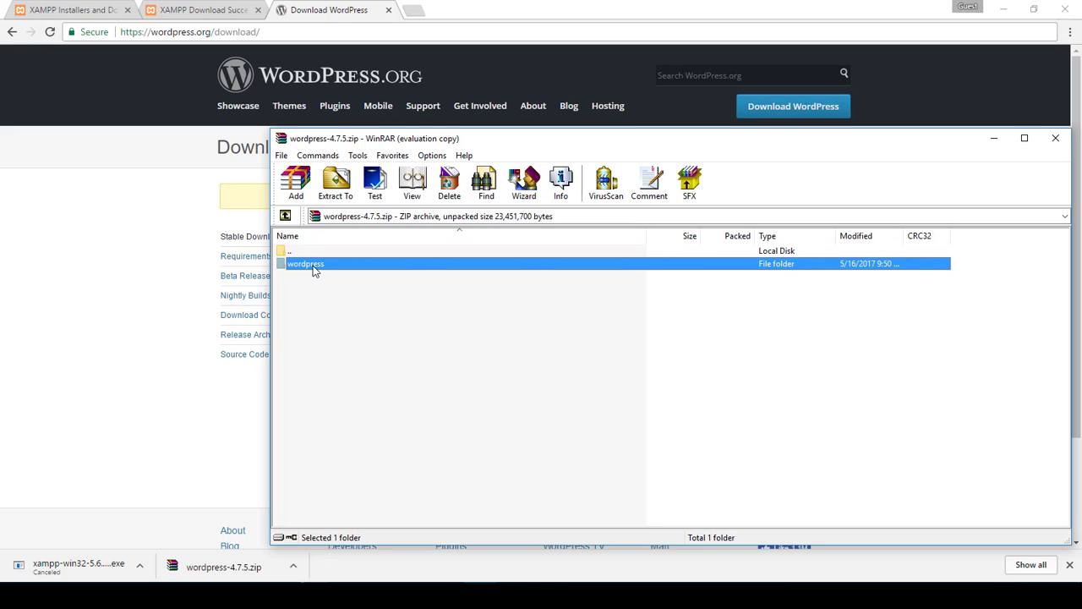
click(314, 269)
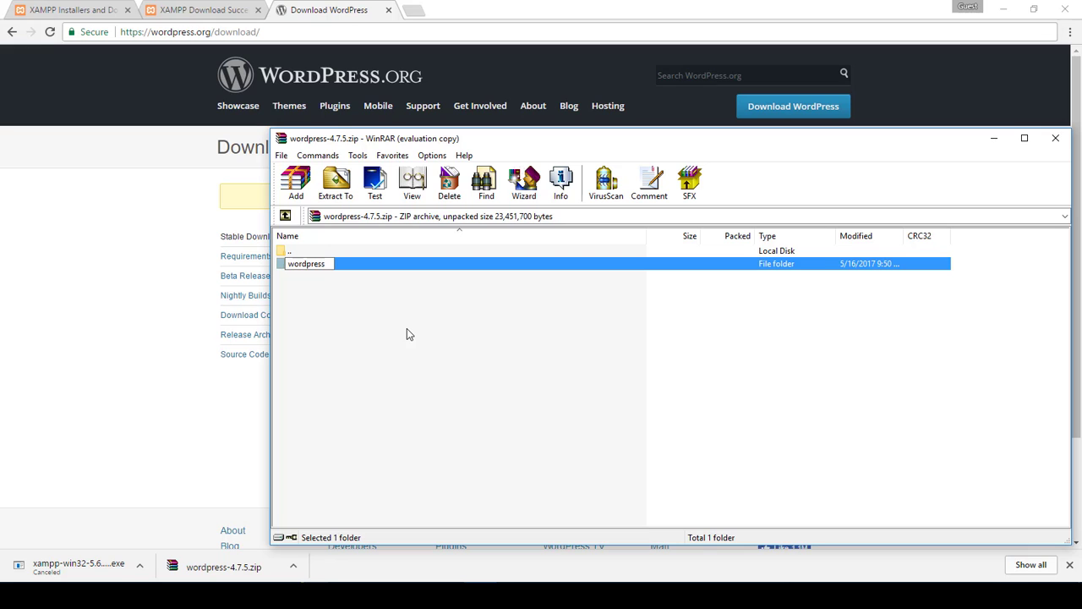
text(_test)
key(Return)
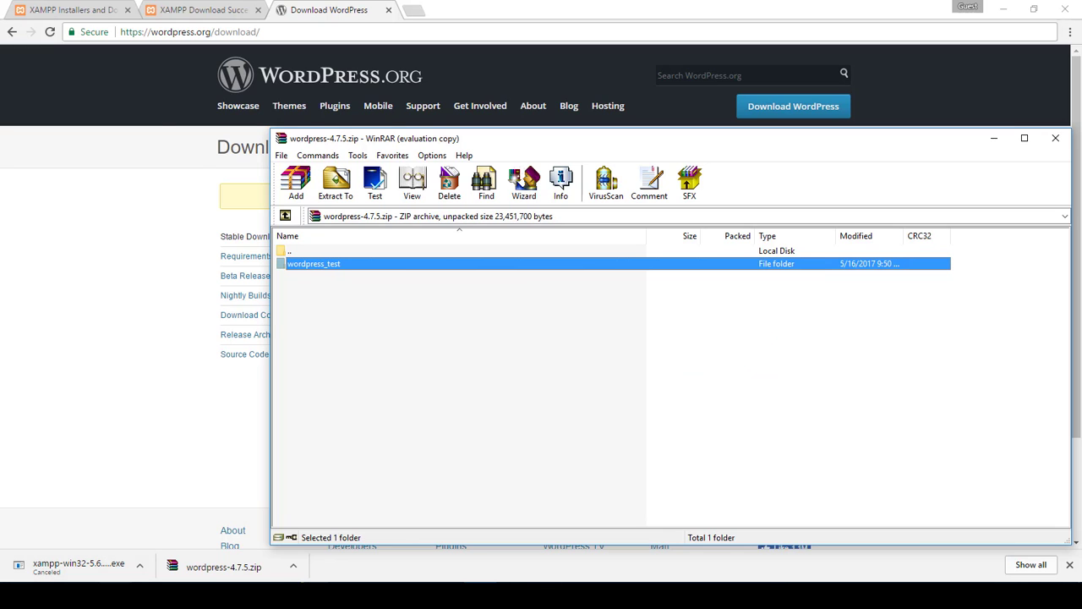
Drag the wordpress_test folder from the archive into htdocs to extract it
click(117, 595)
click(481, 595)
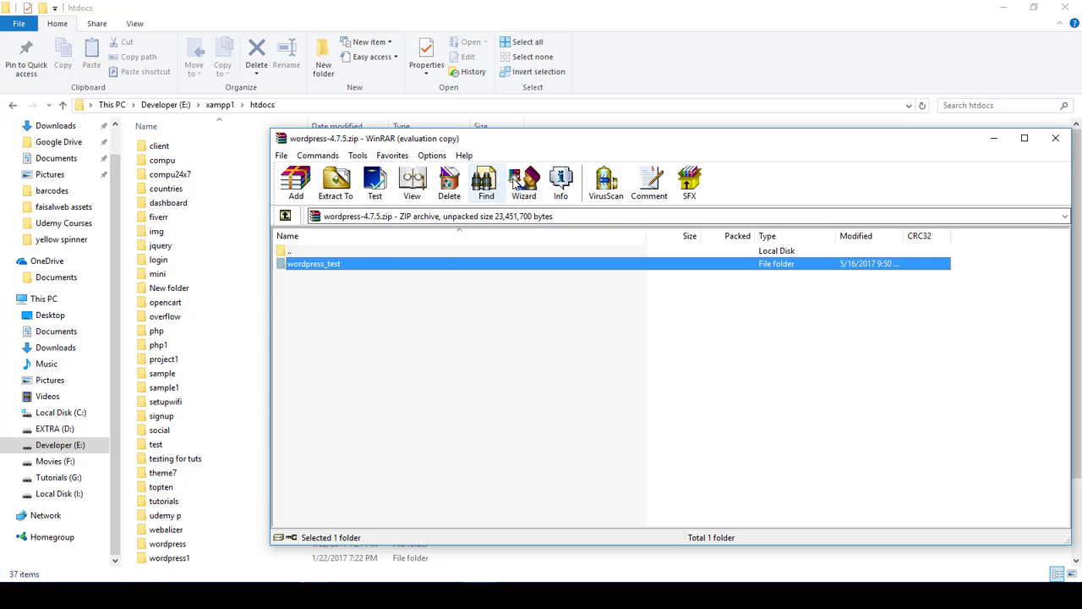
drag(314, 267, 593, 554)
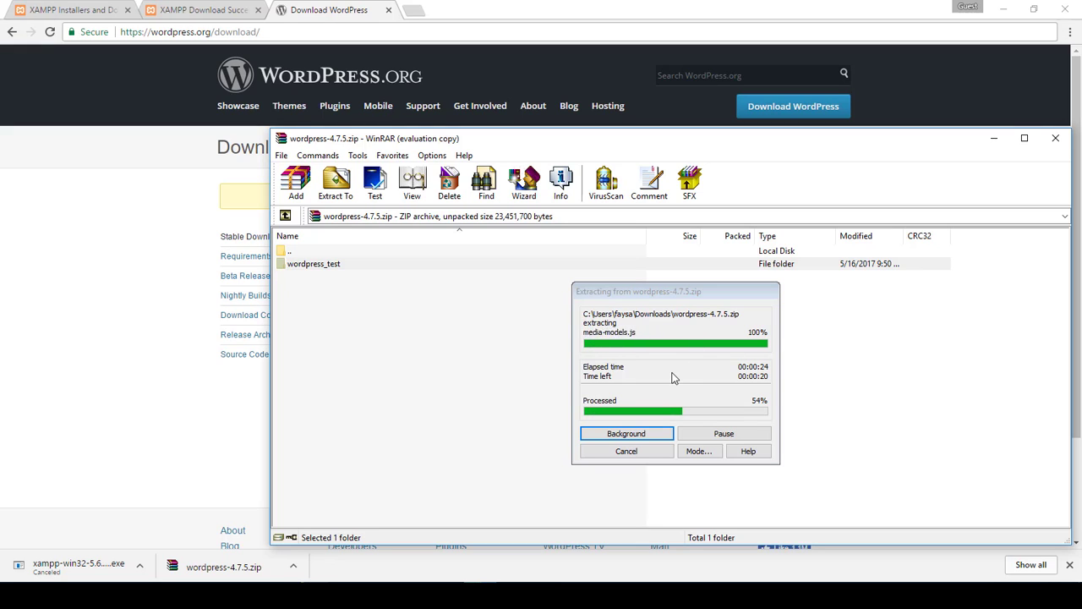
Close the WordPress download and XAMPP success tabs, then open the extracted wordpress_test folder
click(327, 9)
click(388, 10)
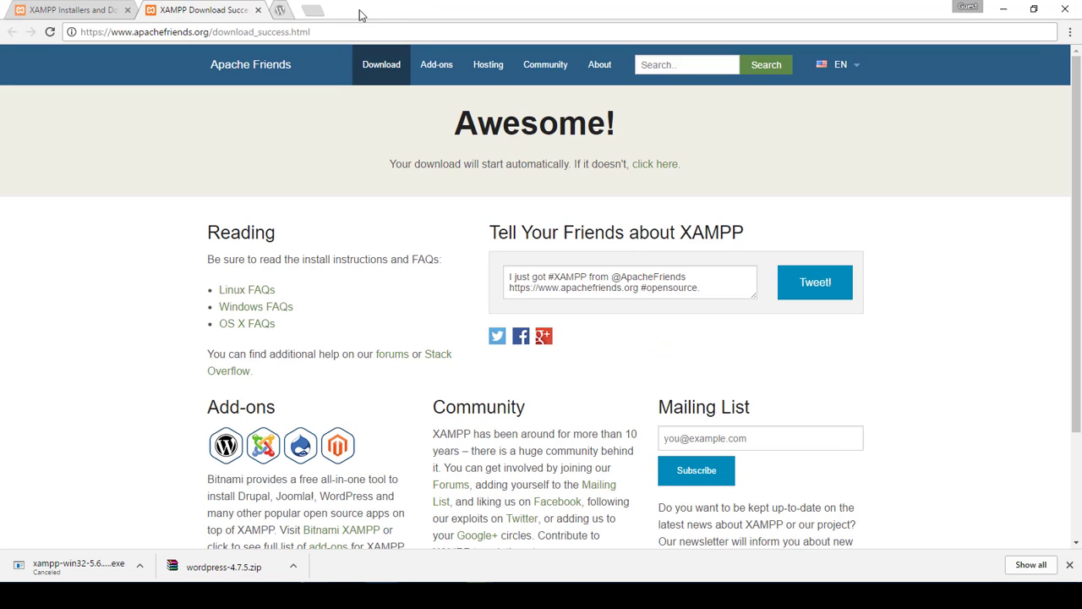
click(259, 10)
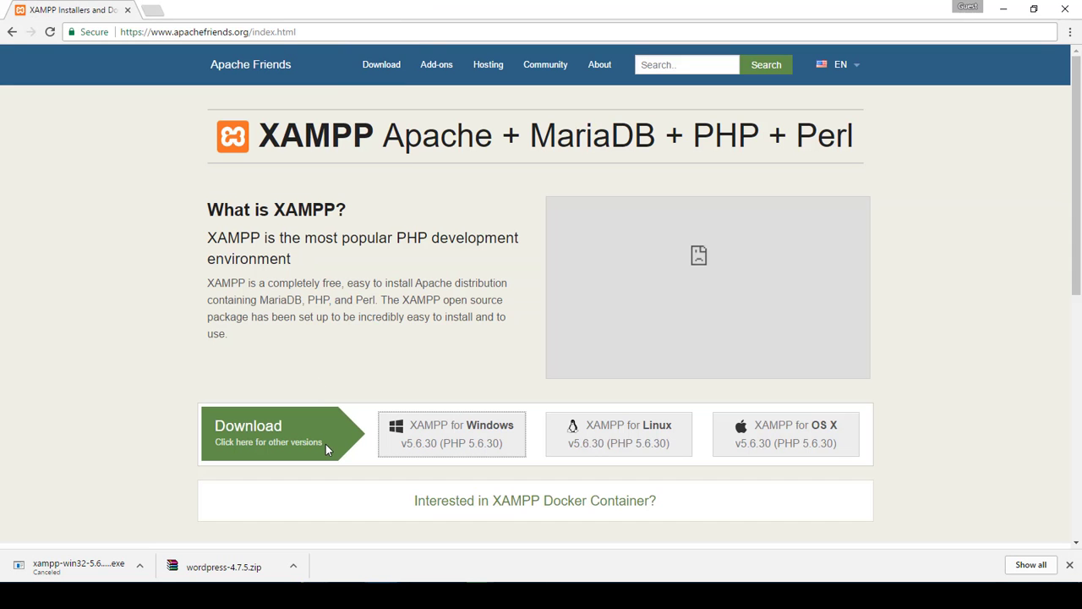
key(alt+Tab)
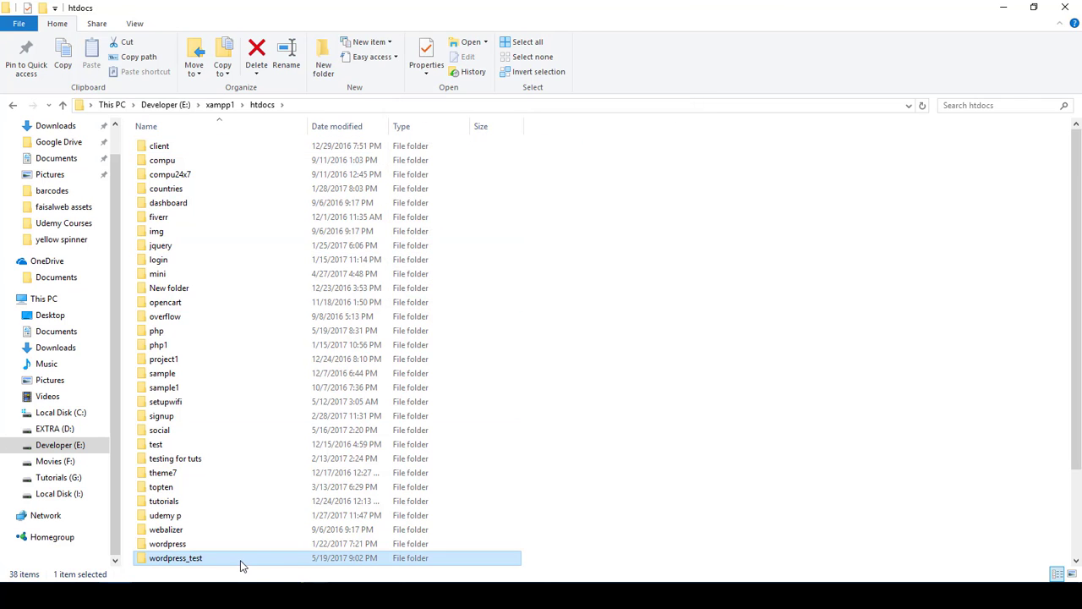
double_click(240, 561)
Box-select the 19 WordPress files to check them, deselect, and return to Chrome
drag(247, 504, 223, 110)
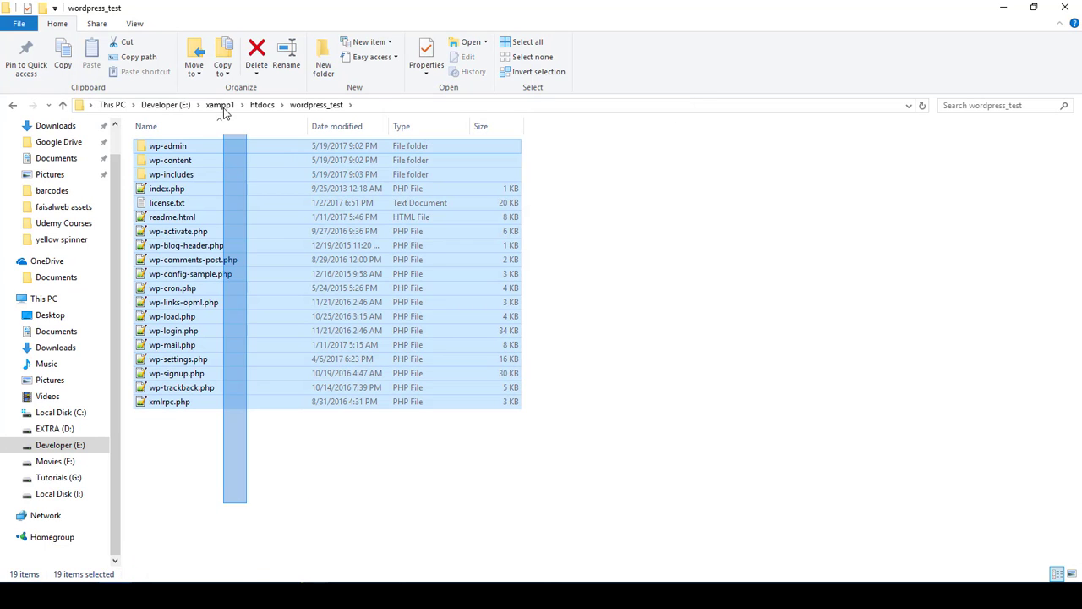
click(234, 537)
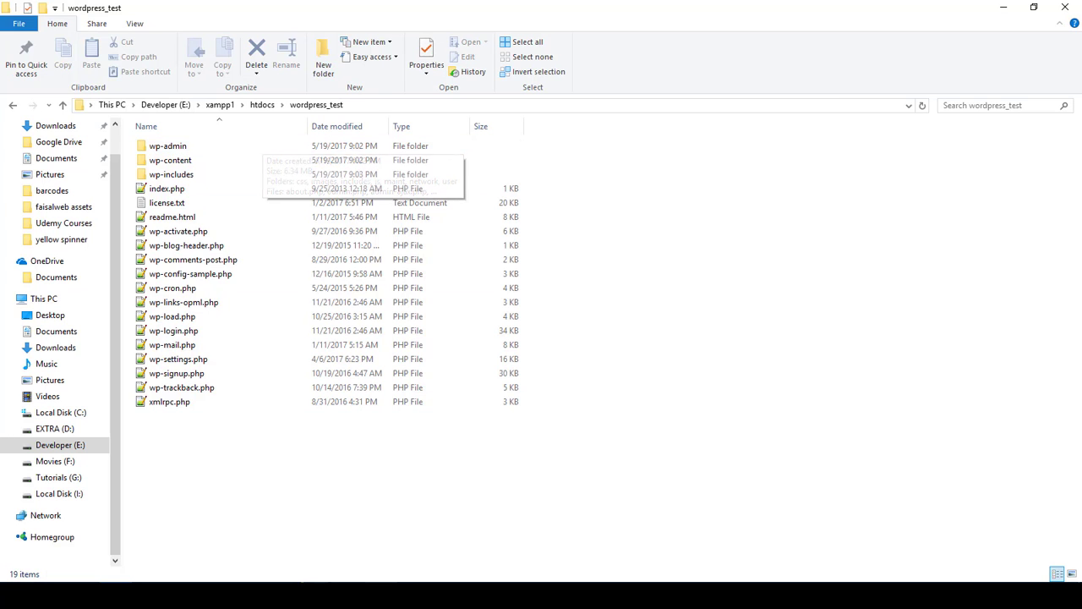
key(alt+Tab)
Go to localhost/wordpress_test to reach the WordPress setup language page
click(495, 39)
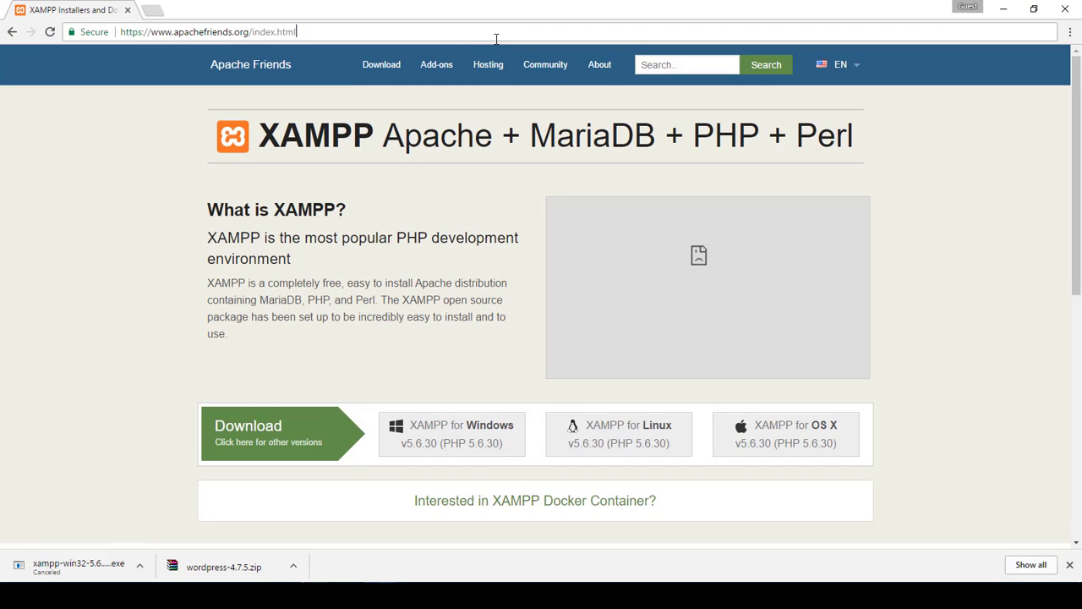
text(localhos)
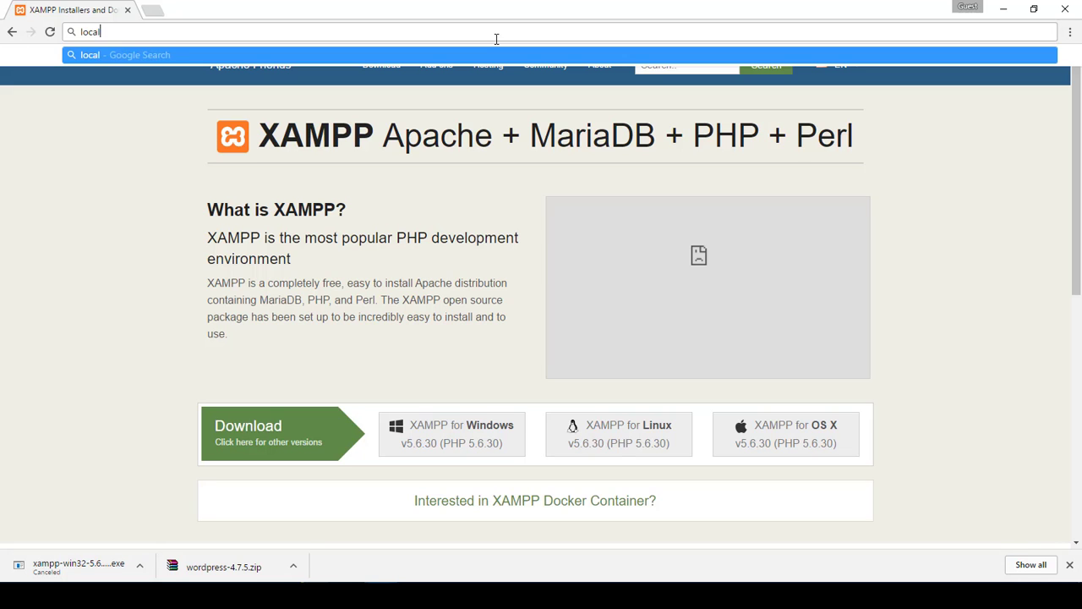
text(t/)
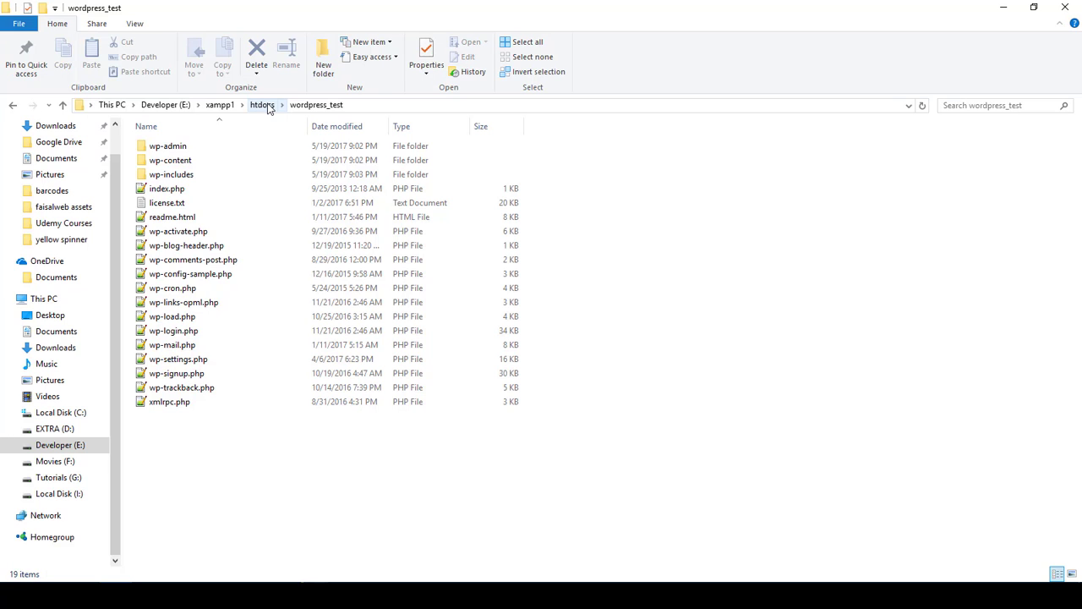
click(360, 592)
click(428, 30)
text(/w)
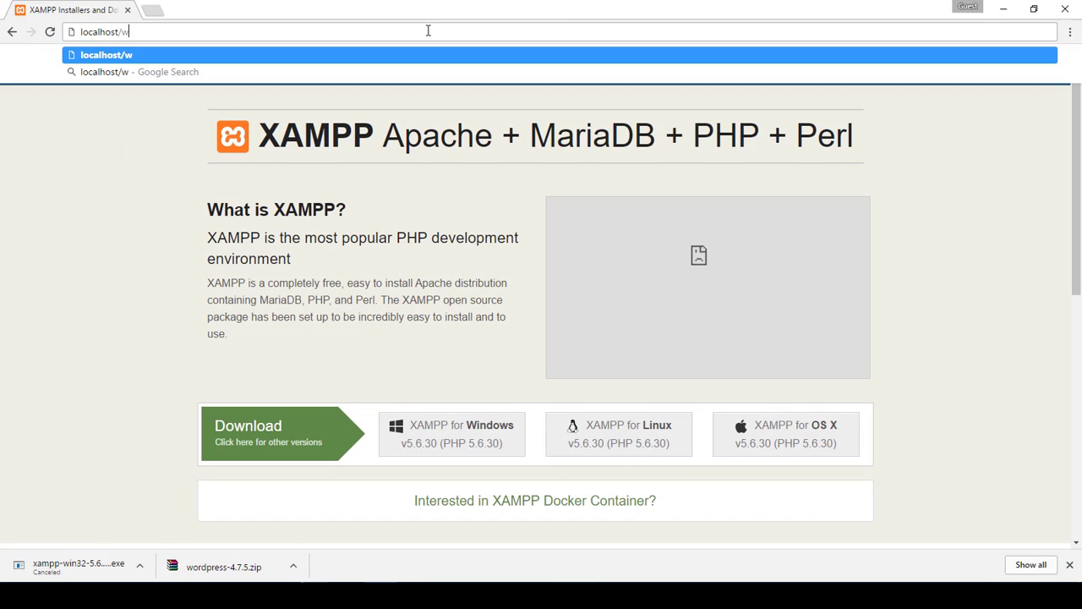
text(ordpress_)
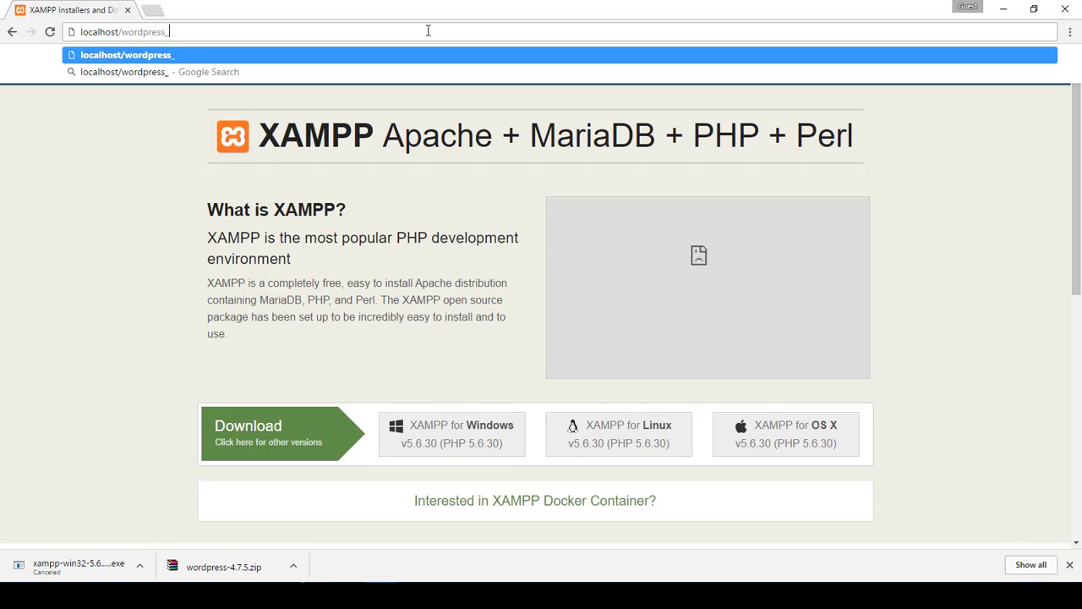
text(test)
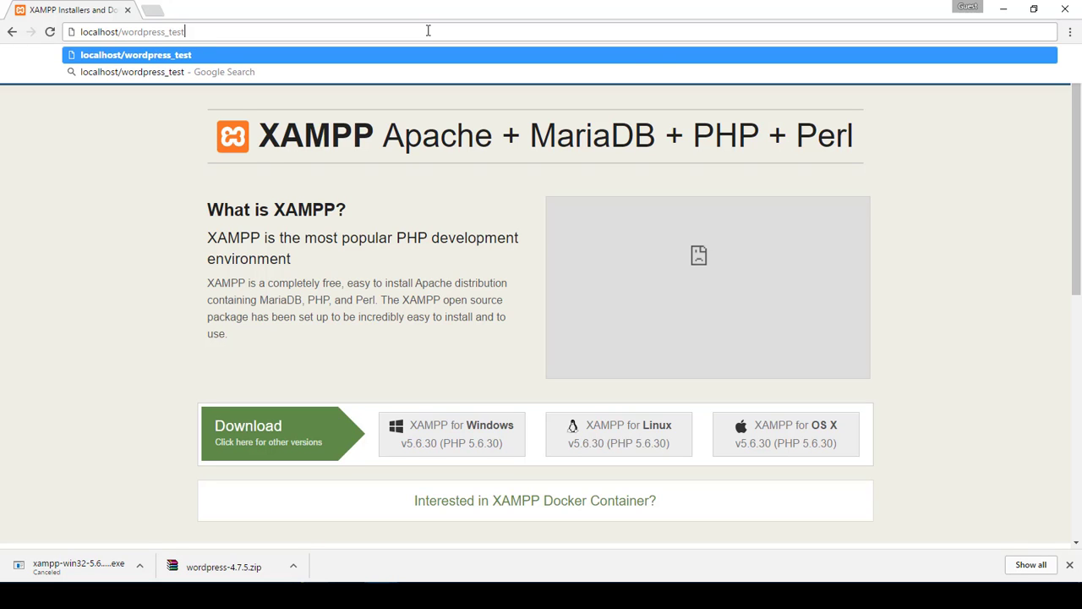
key(Return)
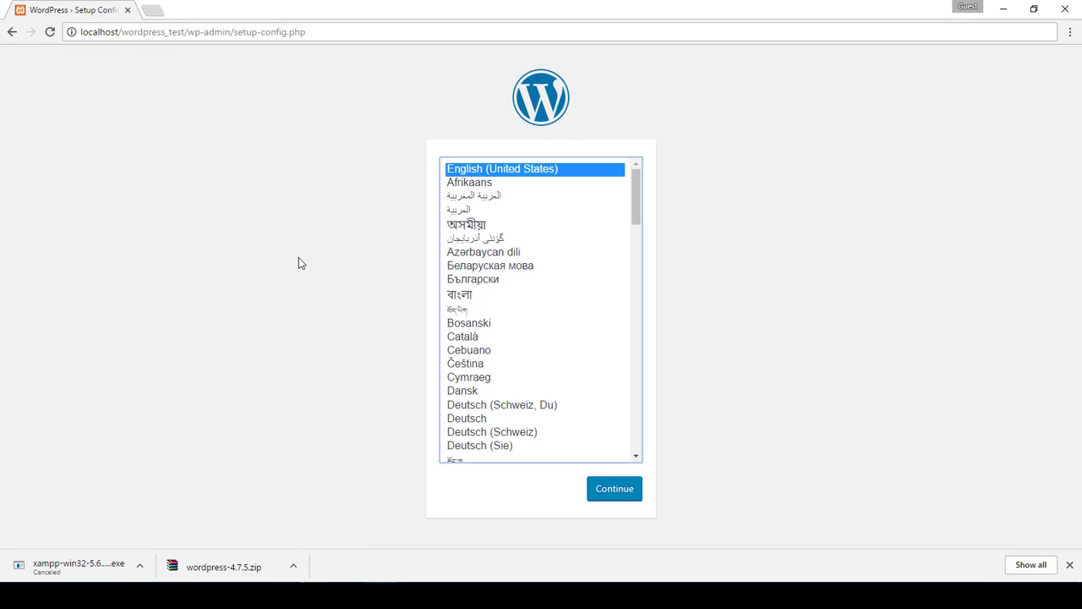
Dismiss the downloads bar, check XAMPP, then continue setup in English (United States) past the welcome page
click(1070, 564)
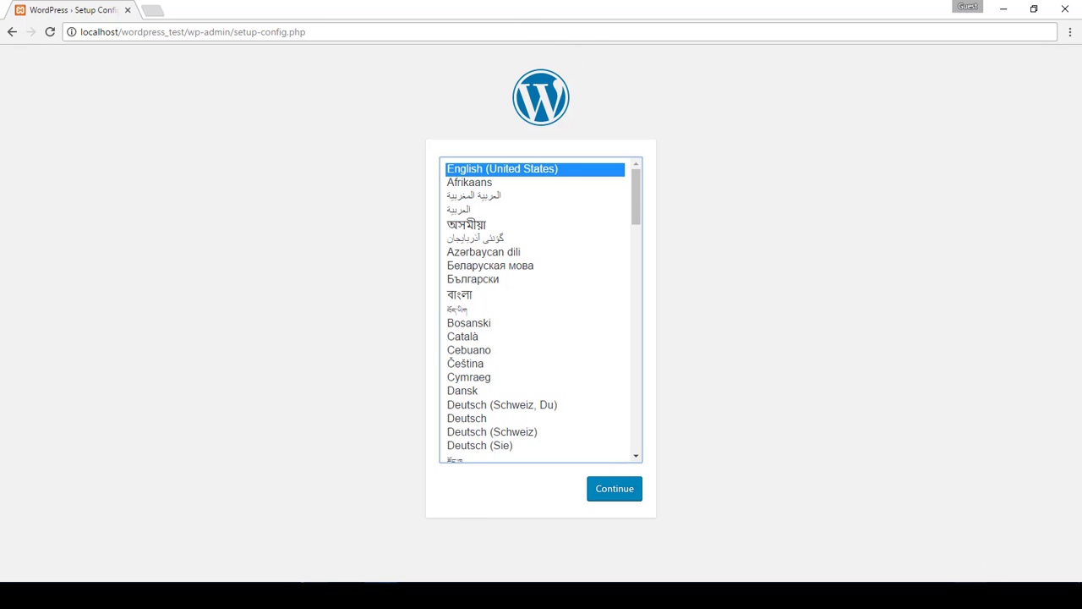
click(962, 595)
click(954, 514)
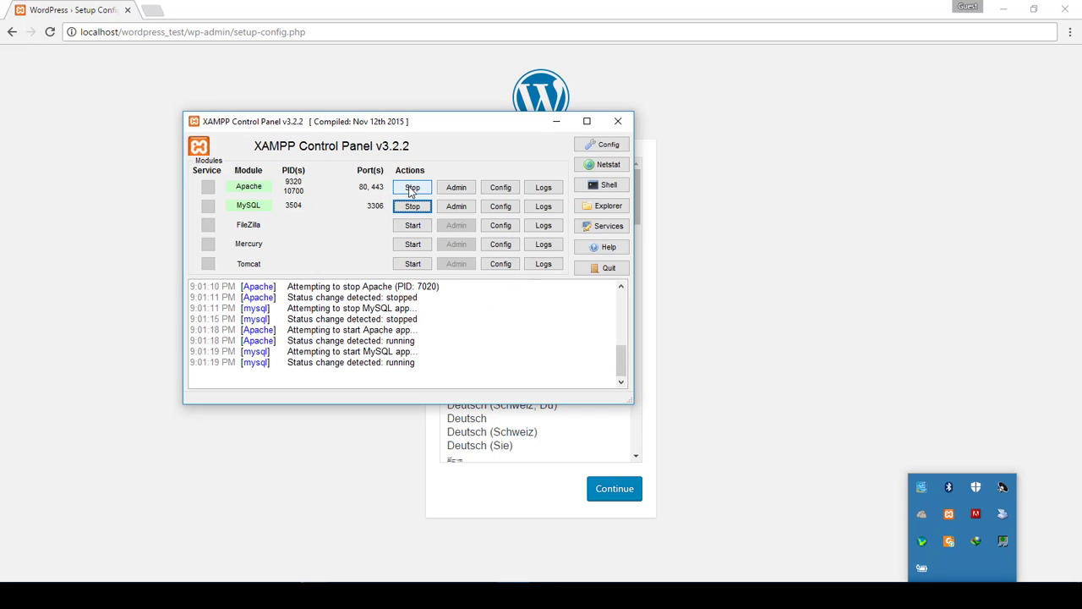
click(619, 123)
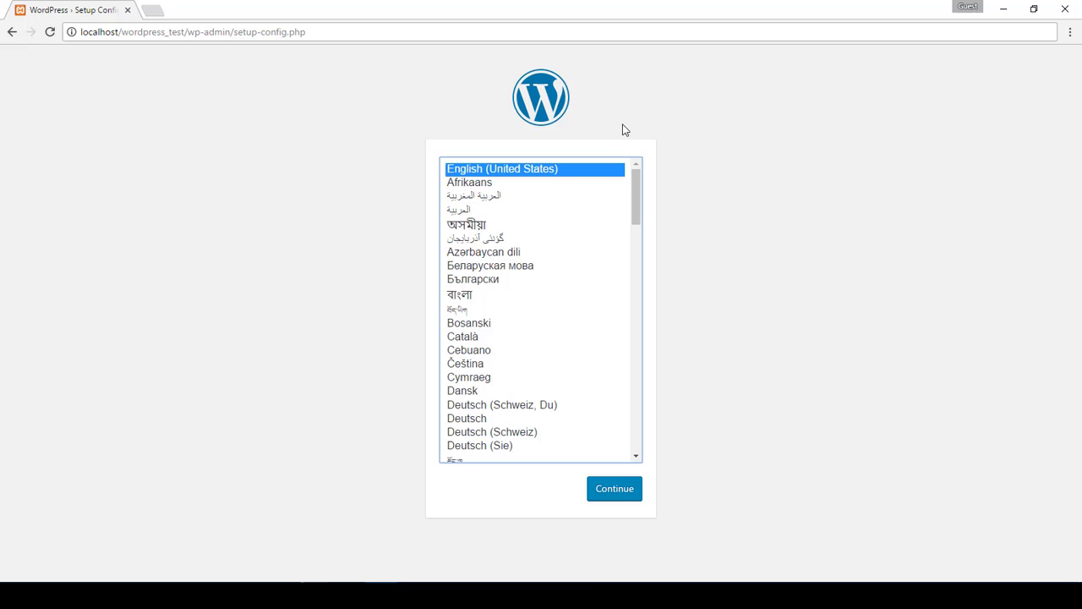
click(612, 498)
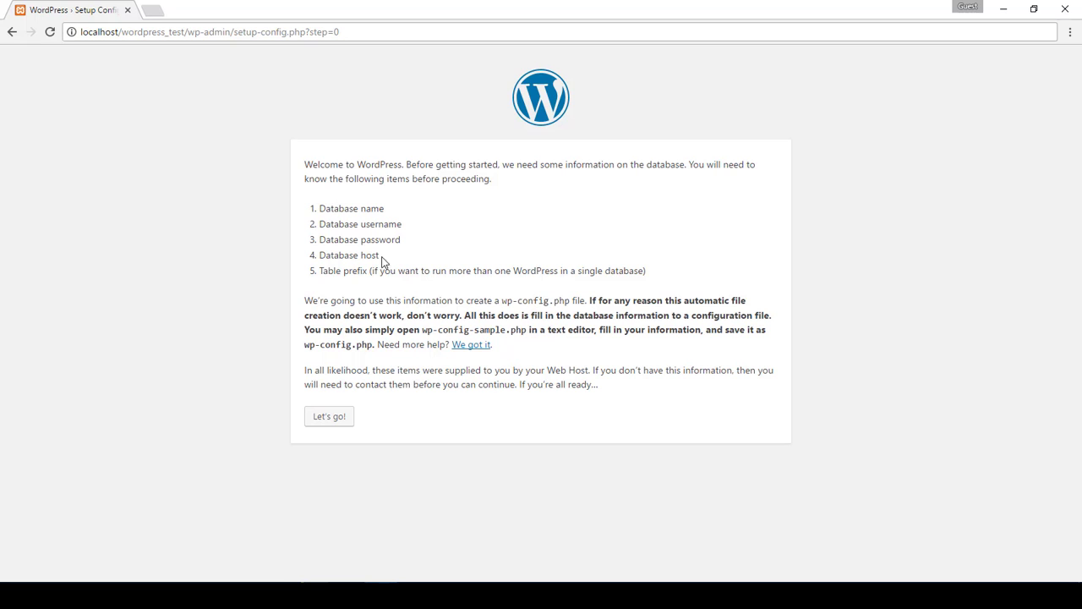
click(339, 425)
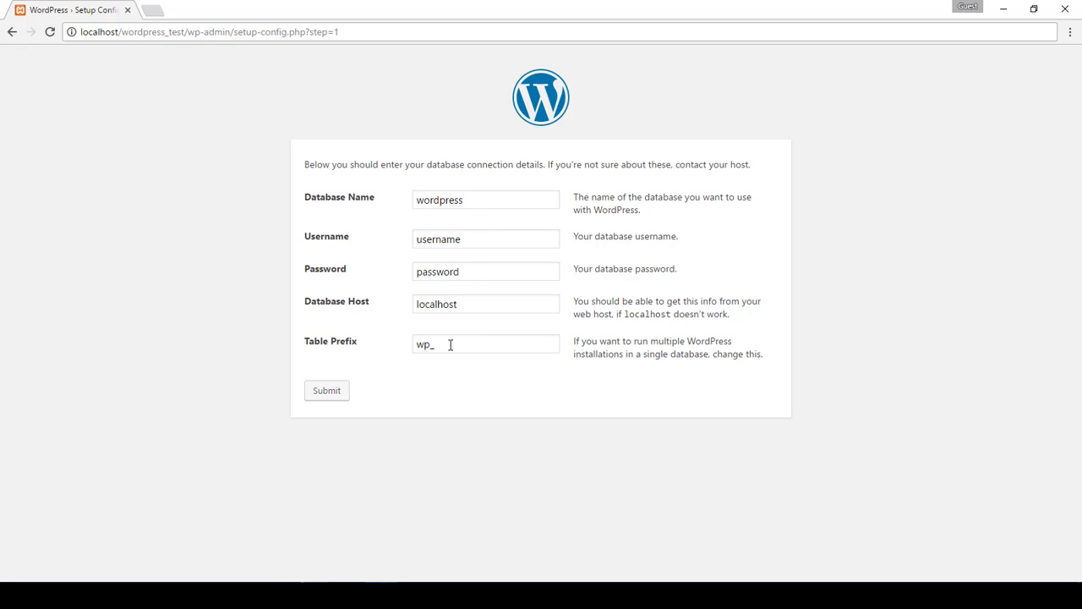
Load localhost/phpmyadmin in a new tab, checking the XAMPP Control Panel along the way
click(154, 10)
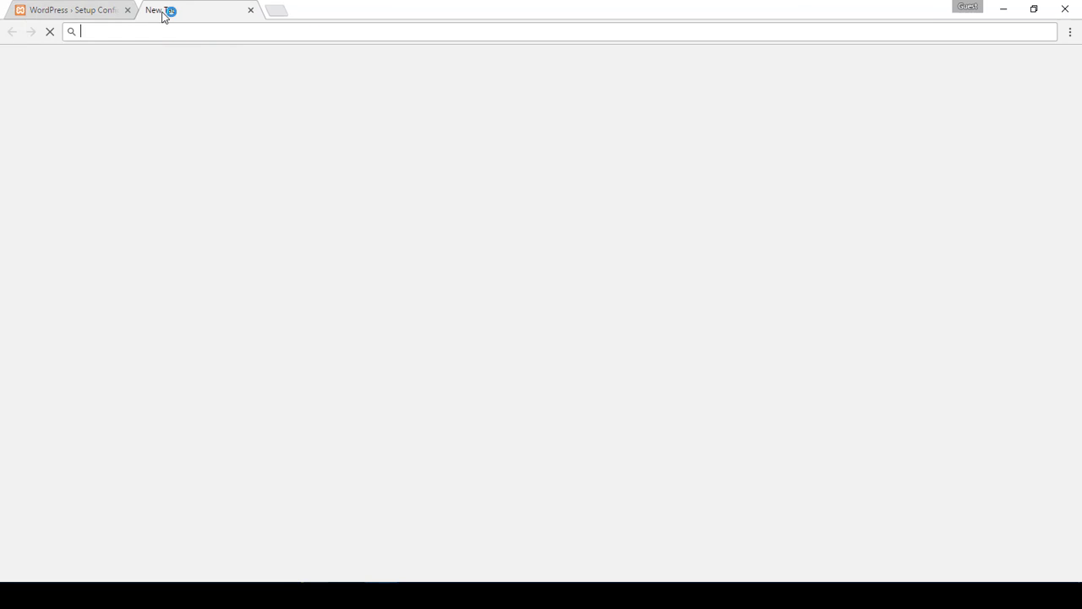
text(localho)
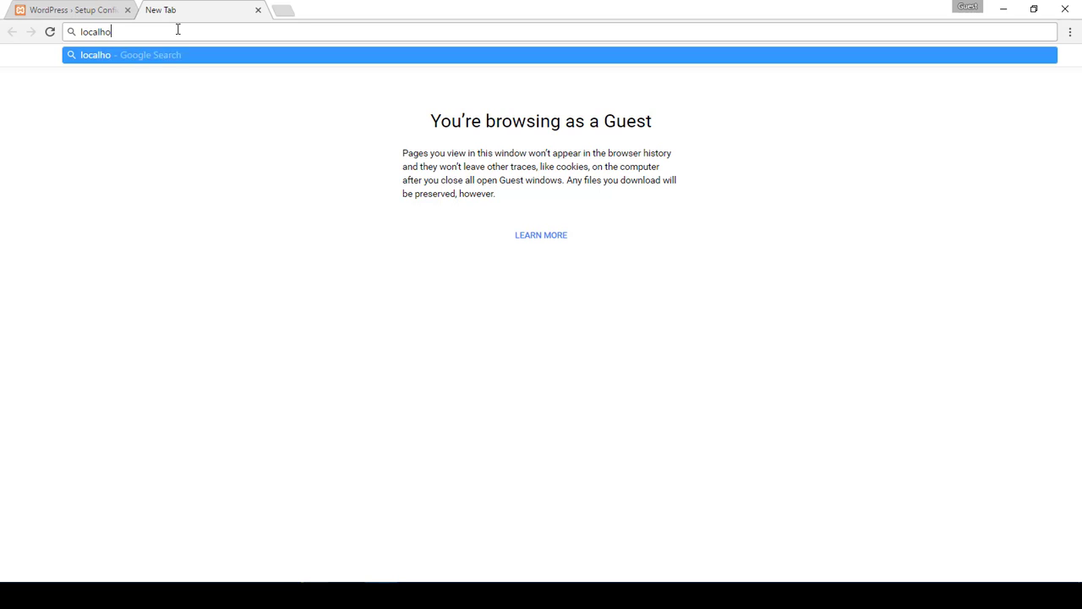
text(st/phpmyadmin)
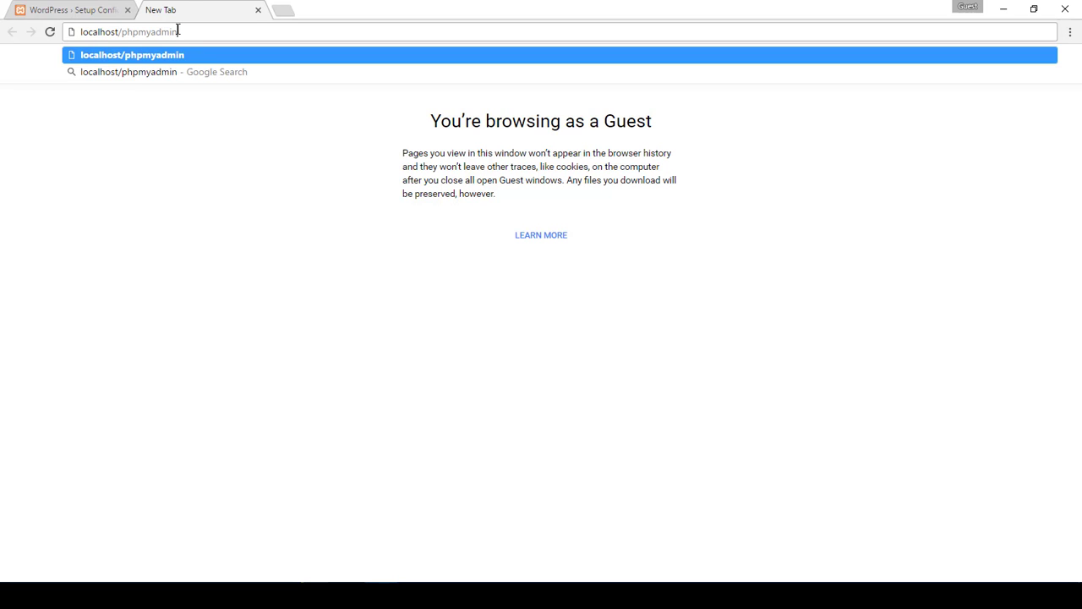
key(Return)
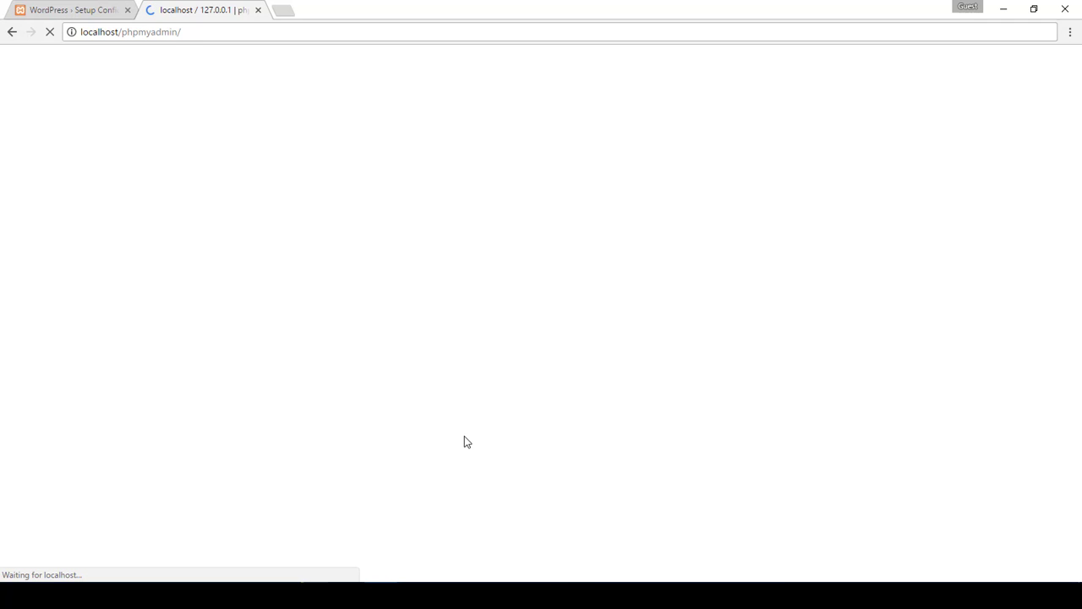
click(962, 595)
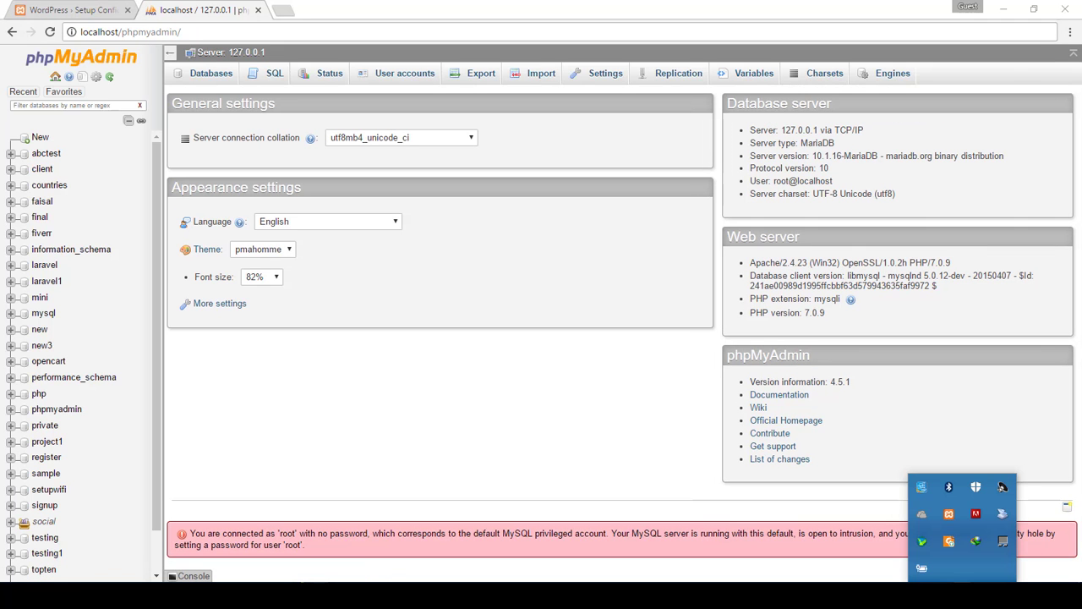
click(956, 518)
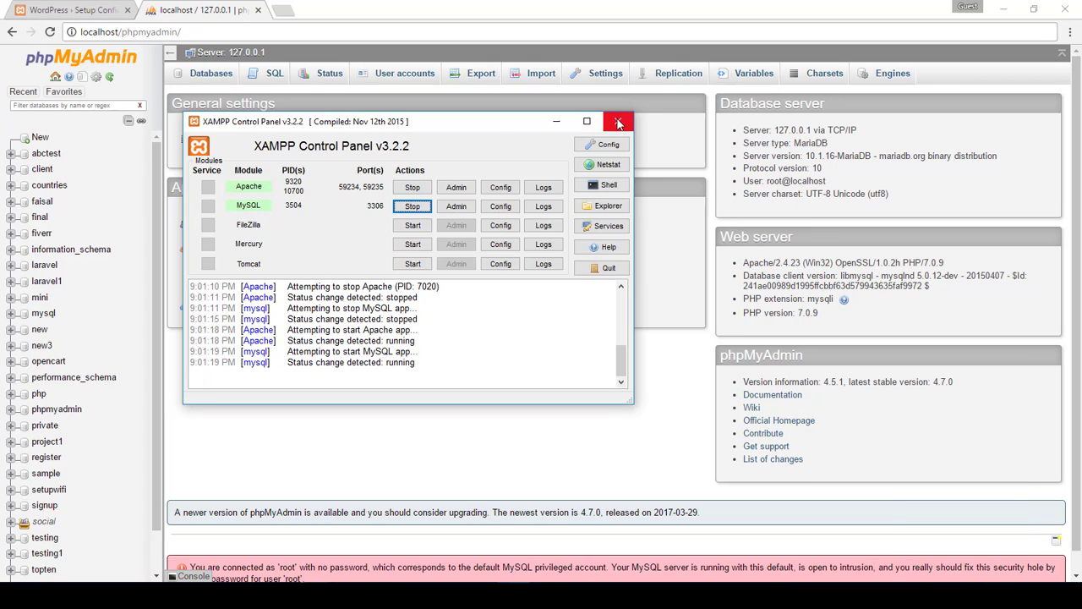
click(617, 121)
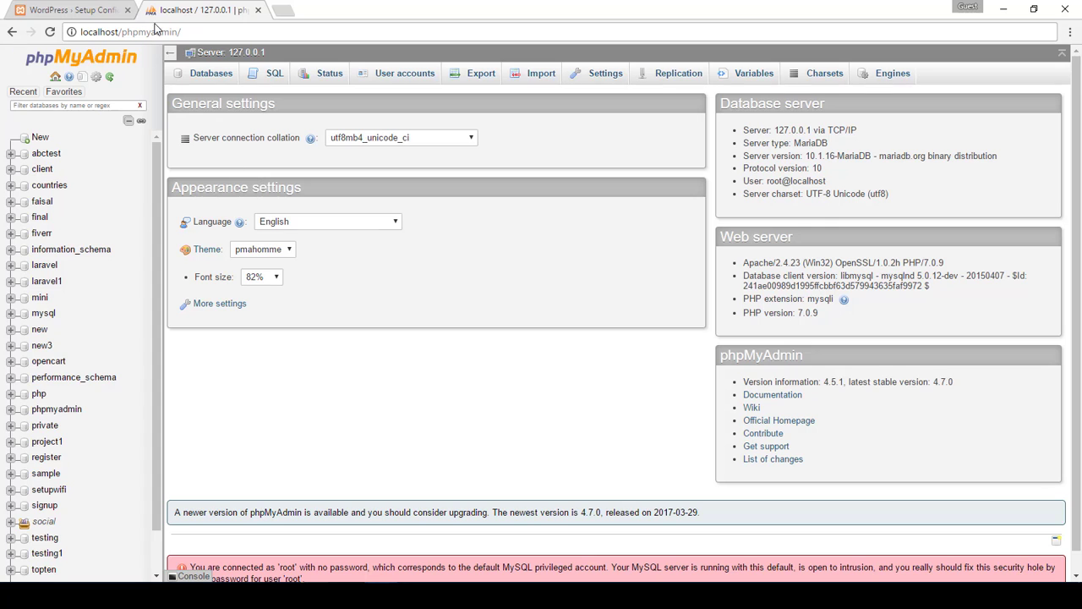
Create a database named wordpress_test under Databases, then return to the WordPress setup tab
click(208, 74)
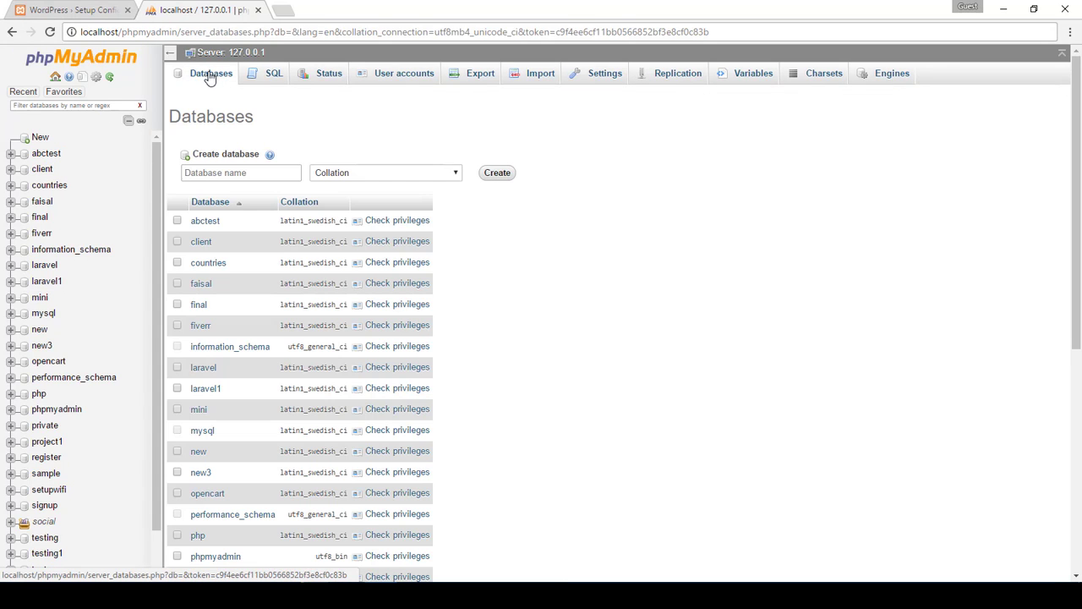
click(239, 173)
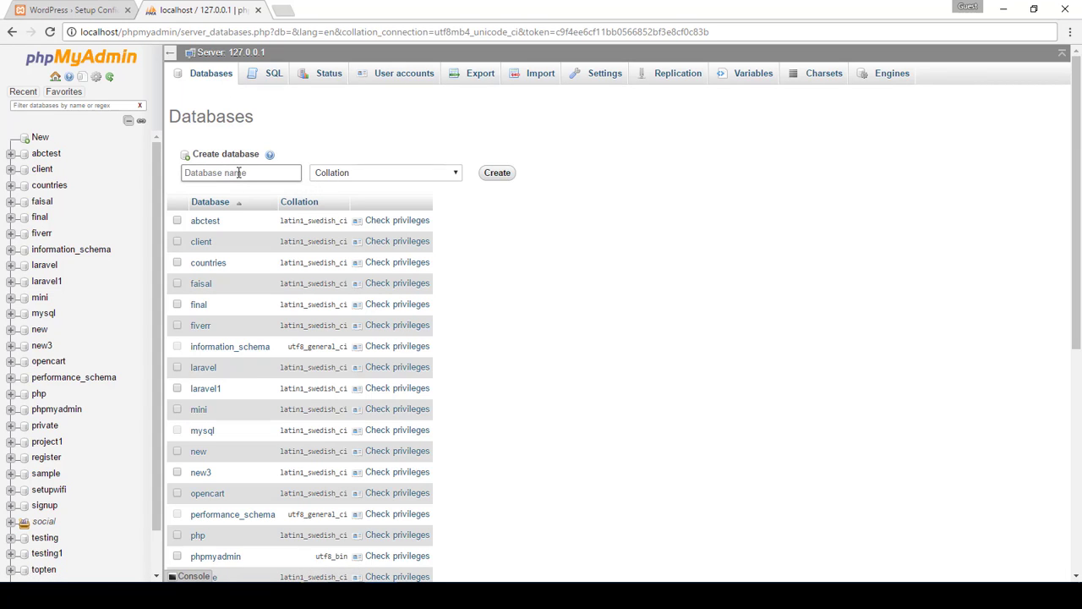
text(wordpress_test)
click(497, 173)
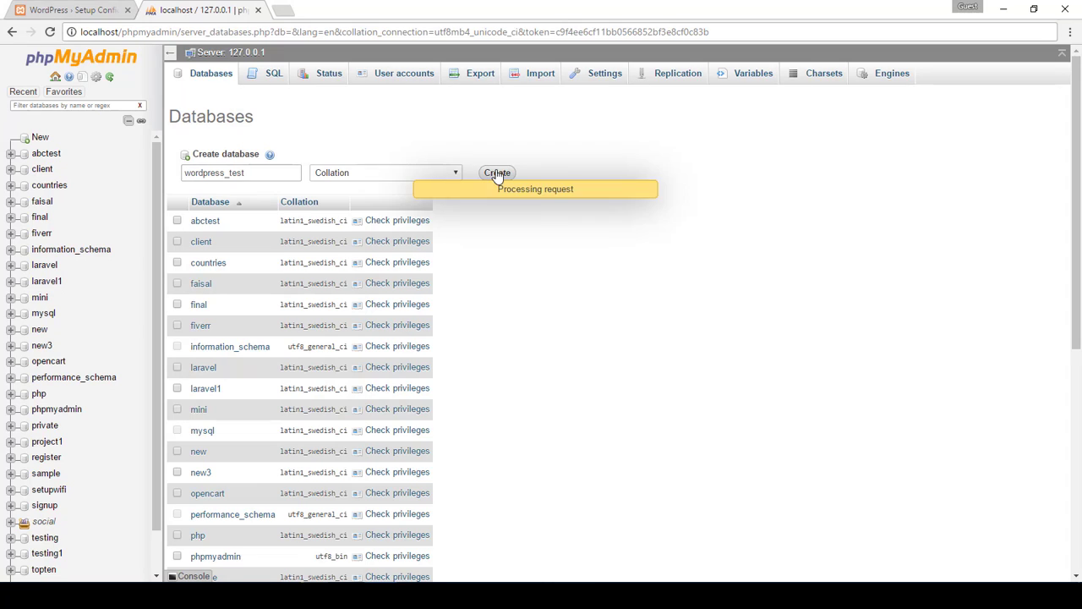
click(80, 10)
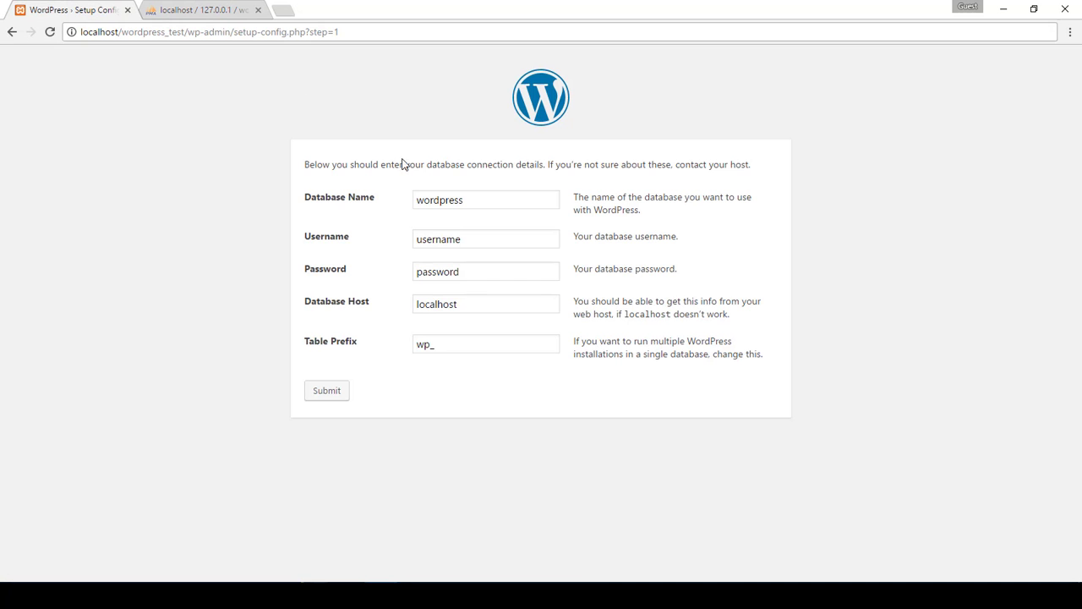
Submit database wordpress_test, username root, blank password, host localhost and prefix wp_
click(488, 199)
text(_test)
key(Tab)
text(root)
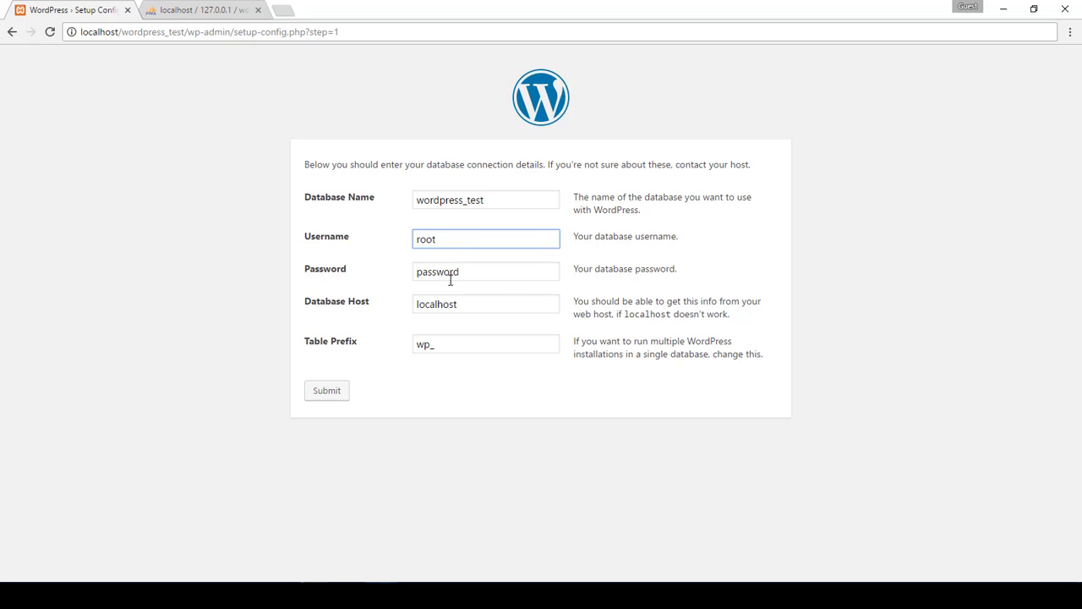
key(Tab)
key(BackSpace)
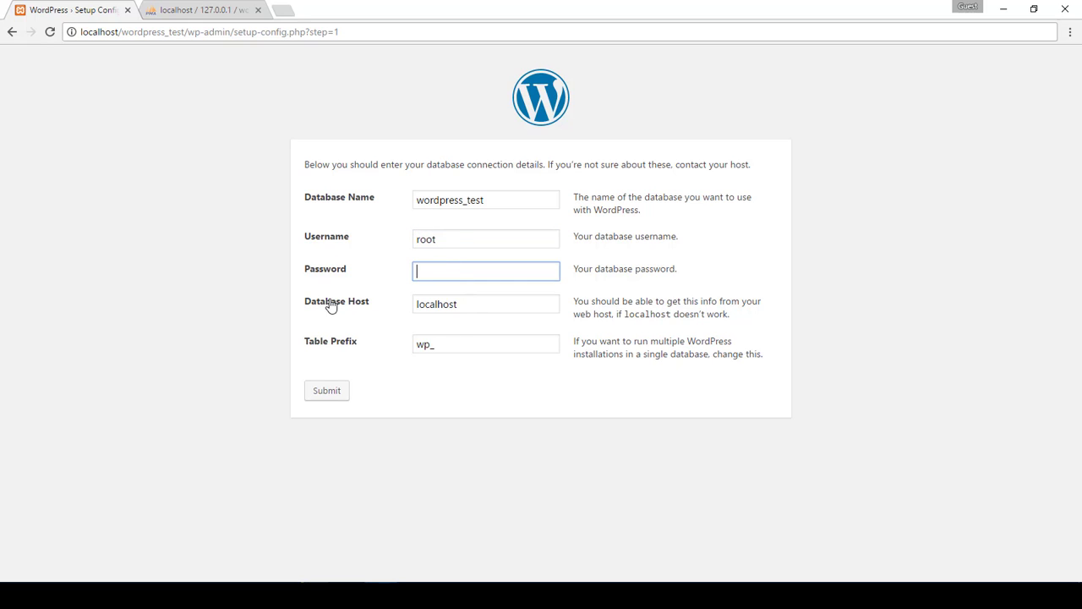
click(467, 306)
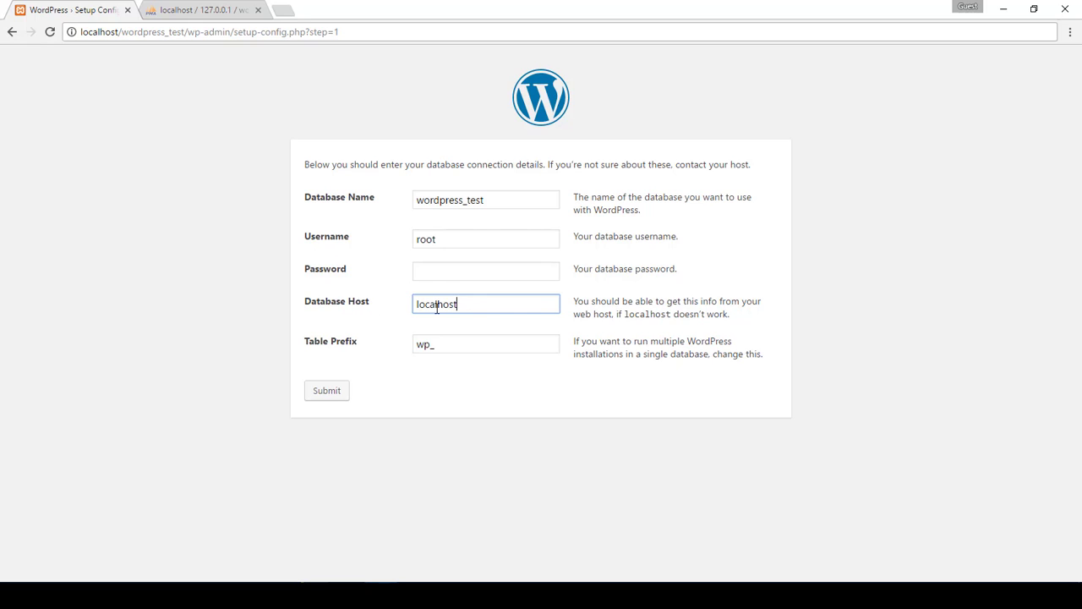
click(444, 345)
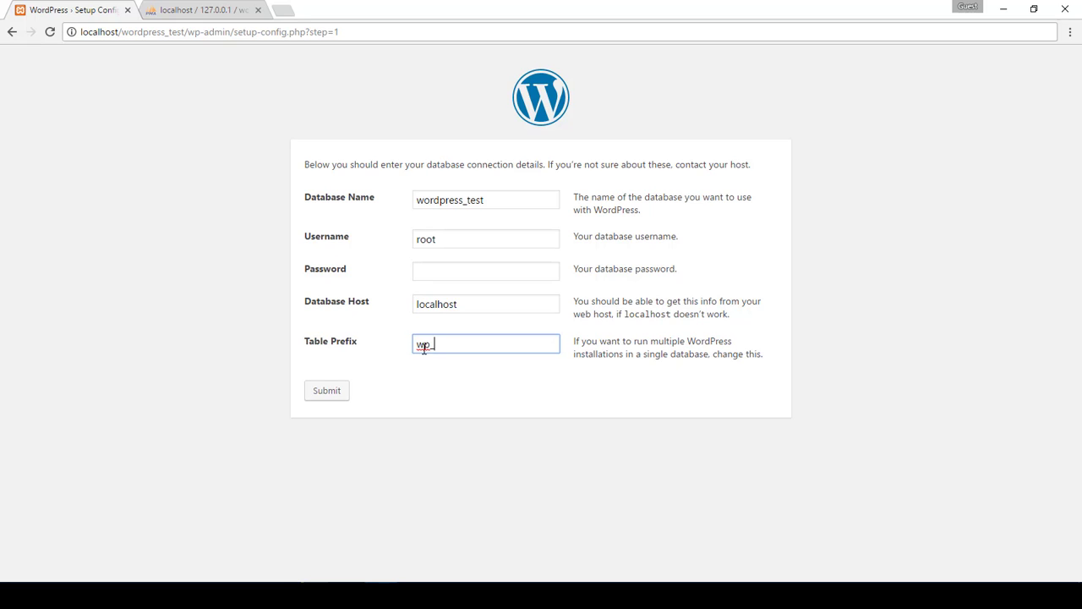
click(318, 399)
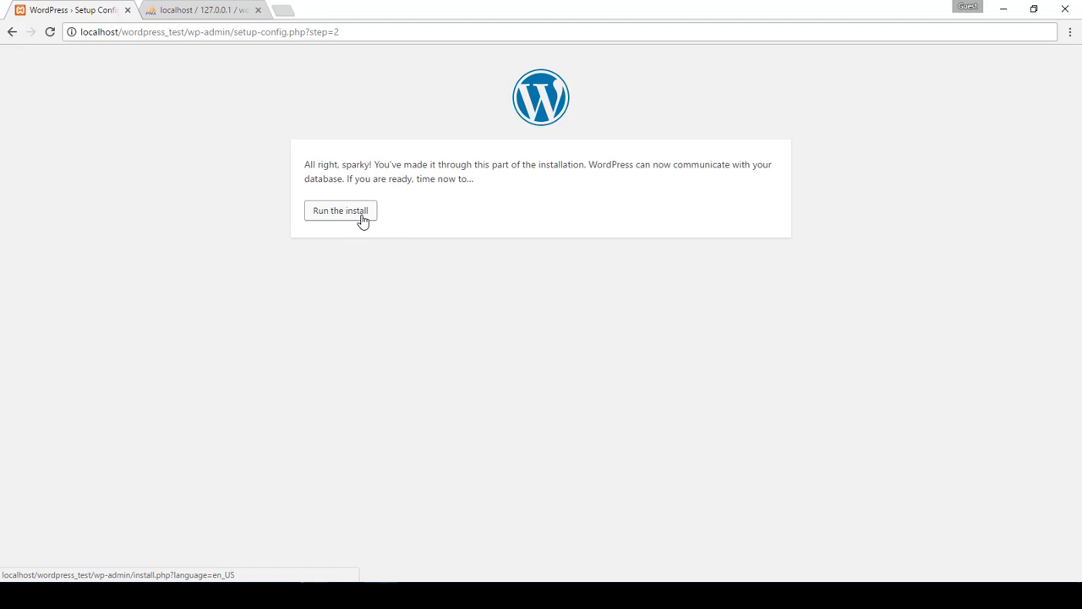
Run the install and enter site title Test Website, the admin username and a confirmed weak password
click(362, 217)
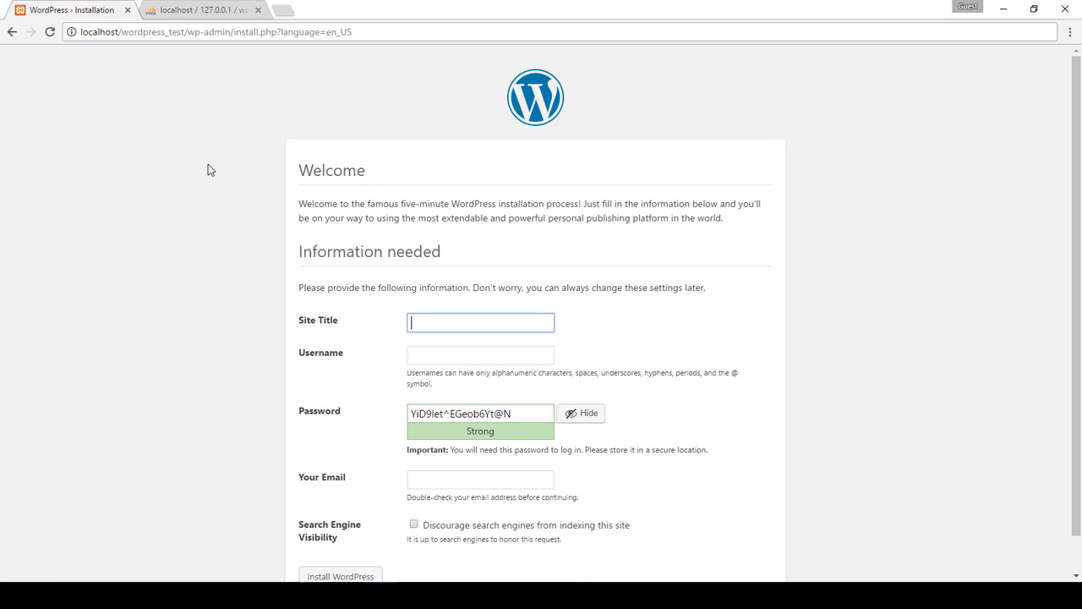
scroll(208, 169, down, 1)
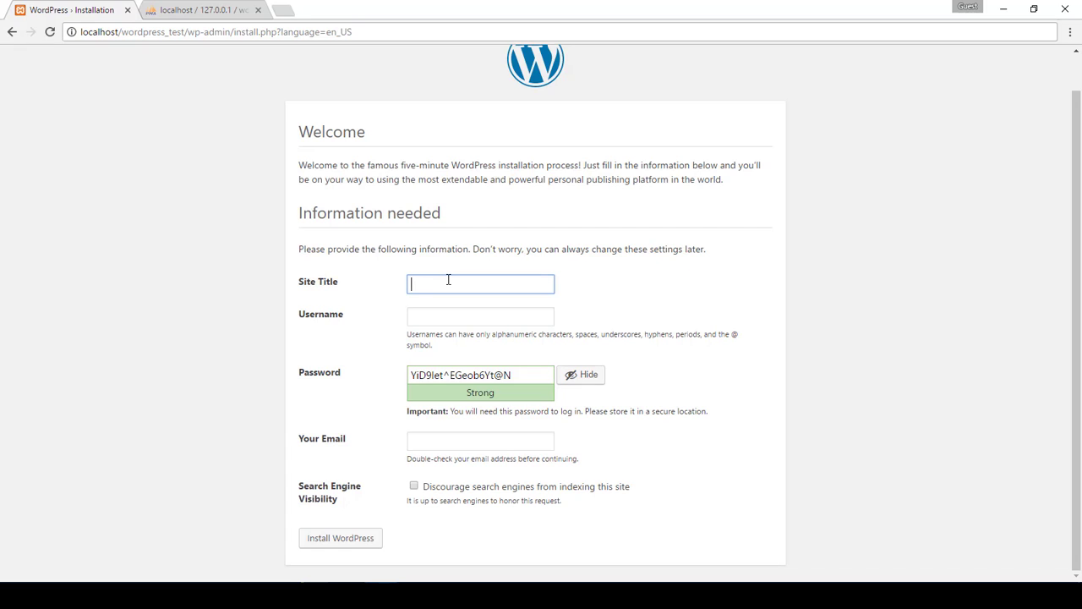
text(Test Website)
click(465, 322)
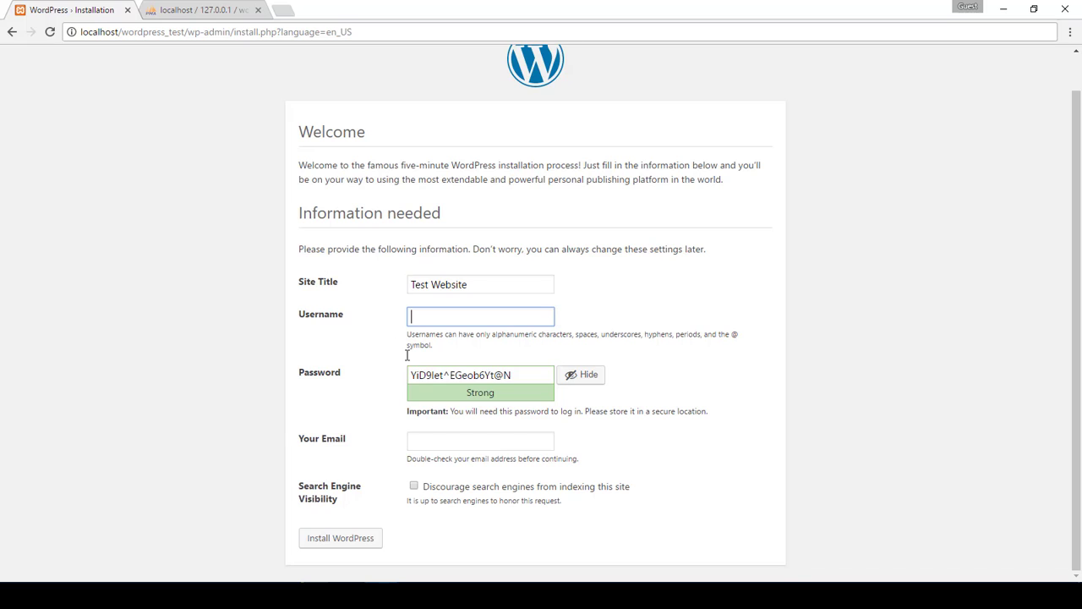
text(admin)
key(Tab)
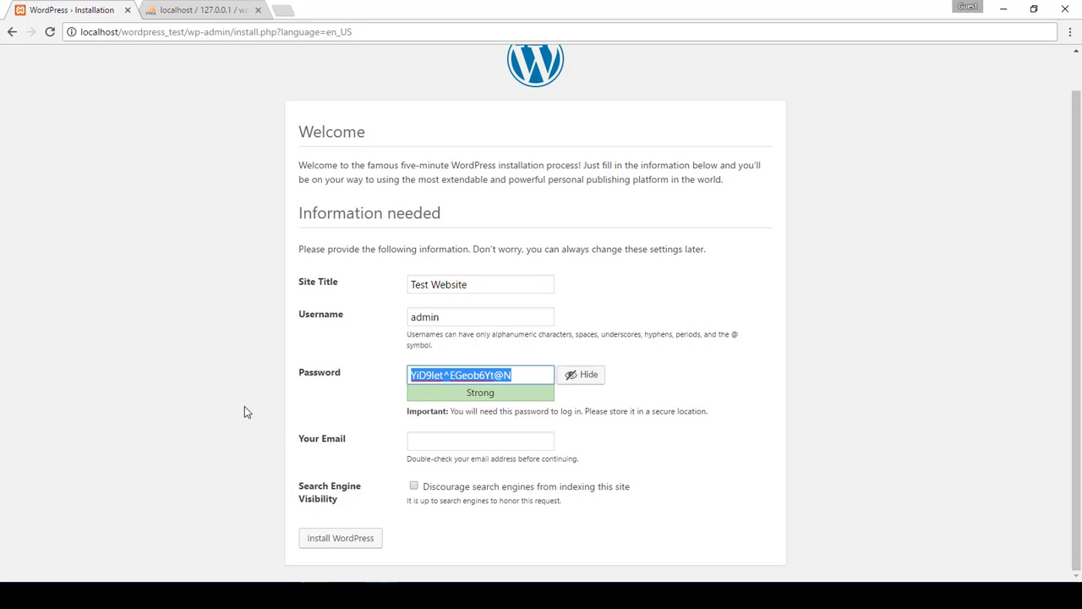
click(441, 440)
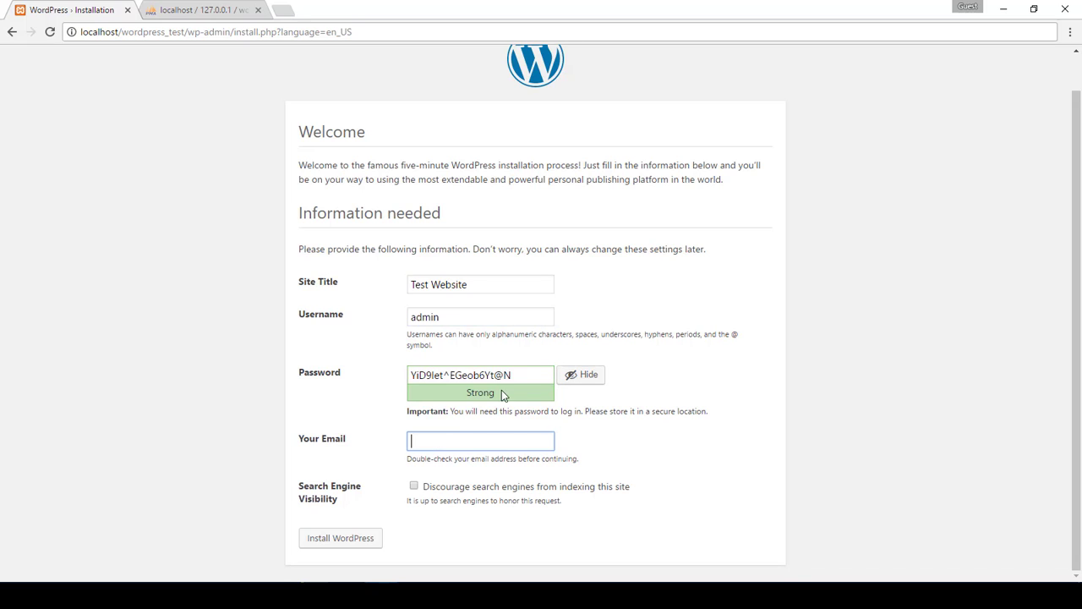
click(526, 375)
key(ctrl+a)
text(admin)
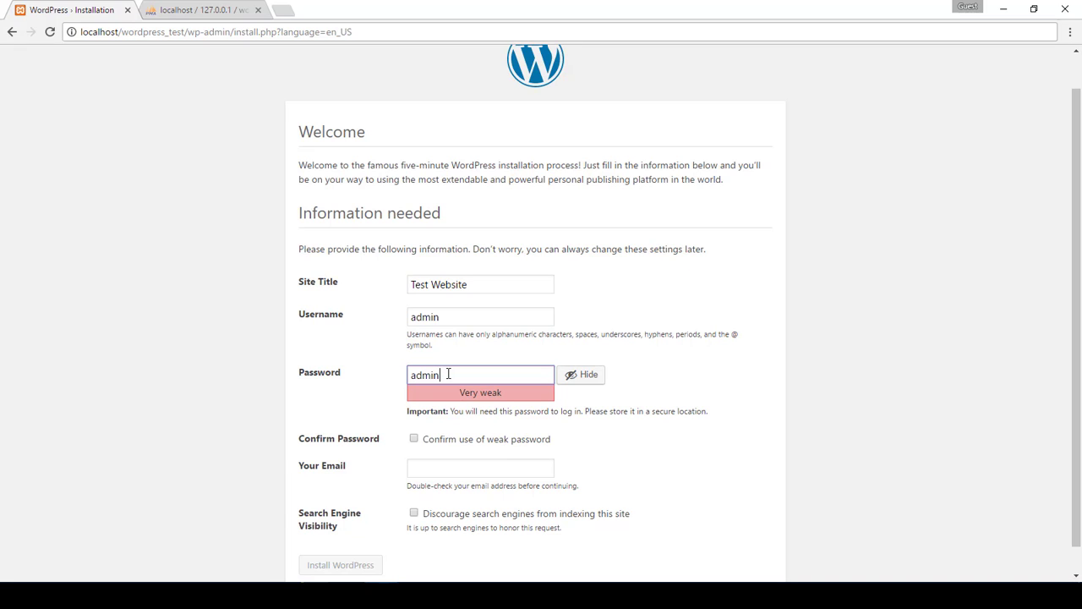
click(414, 439)
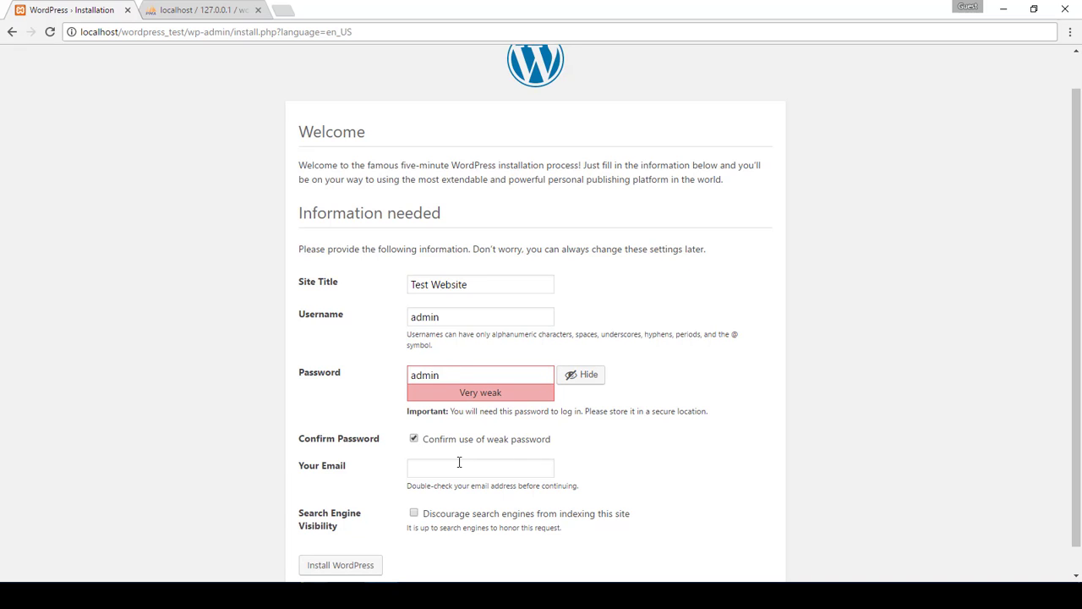
Enter the admin e-mail address, discourage search engine indexing, and install WordPress
click(456, 465)
text(admin@gmail.com)
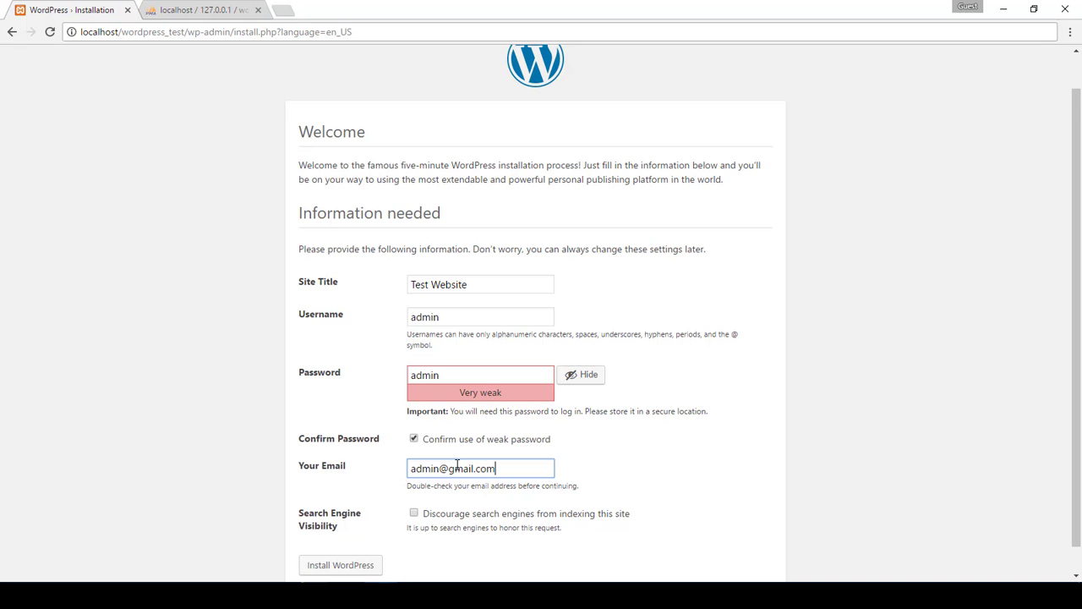
scroll(457, 466, down, 1)
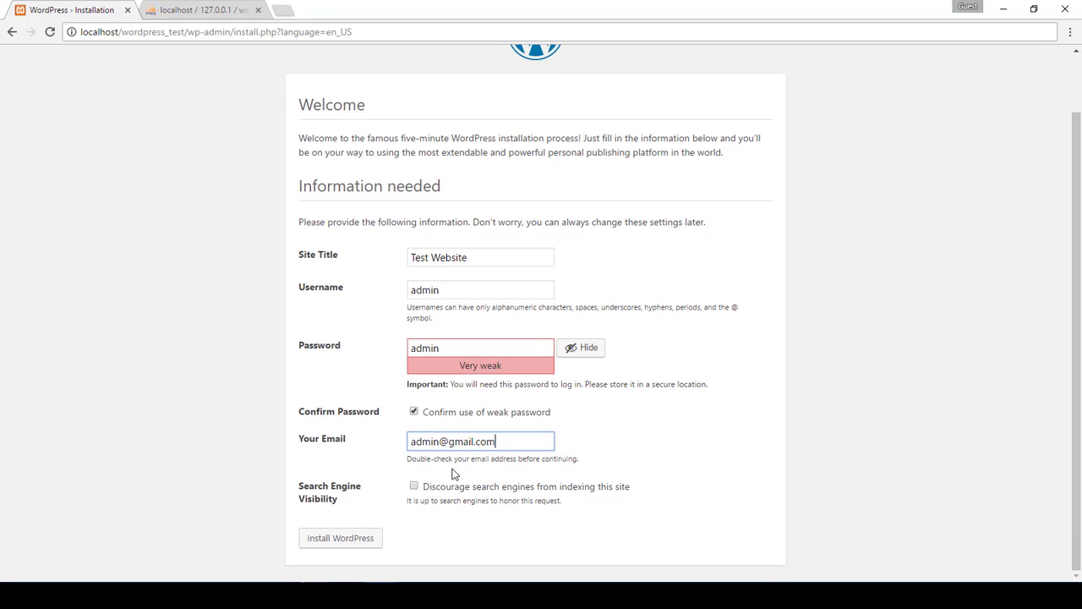
click(414, 486)
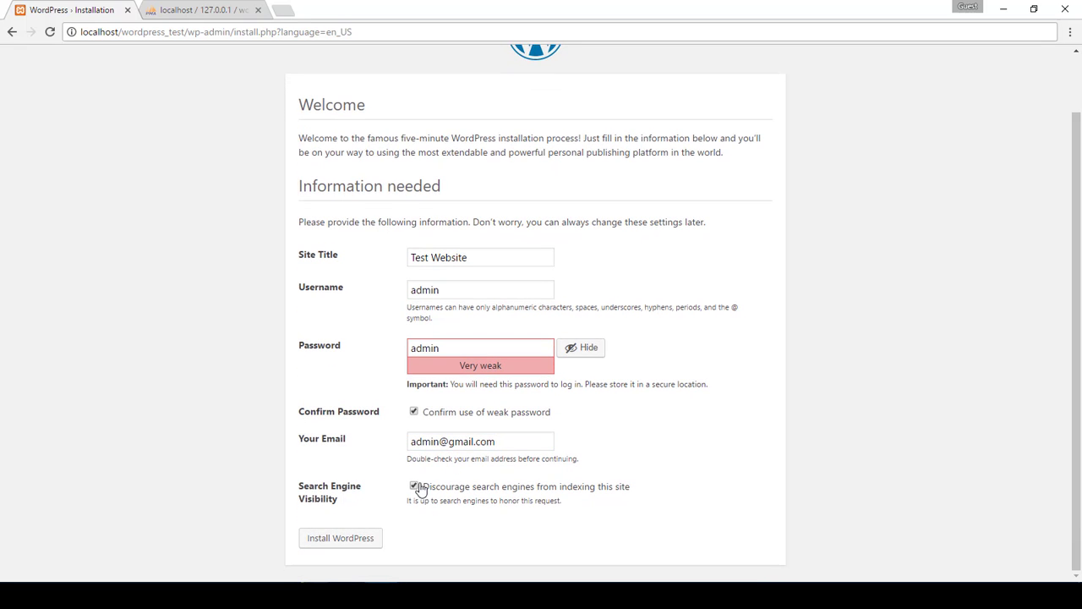
click(341, 538)
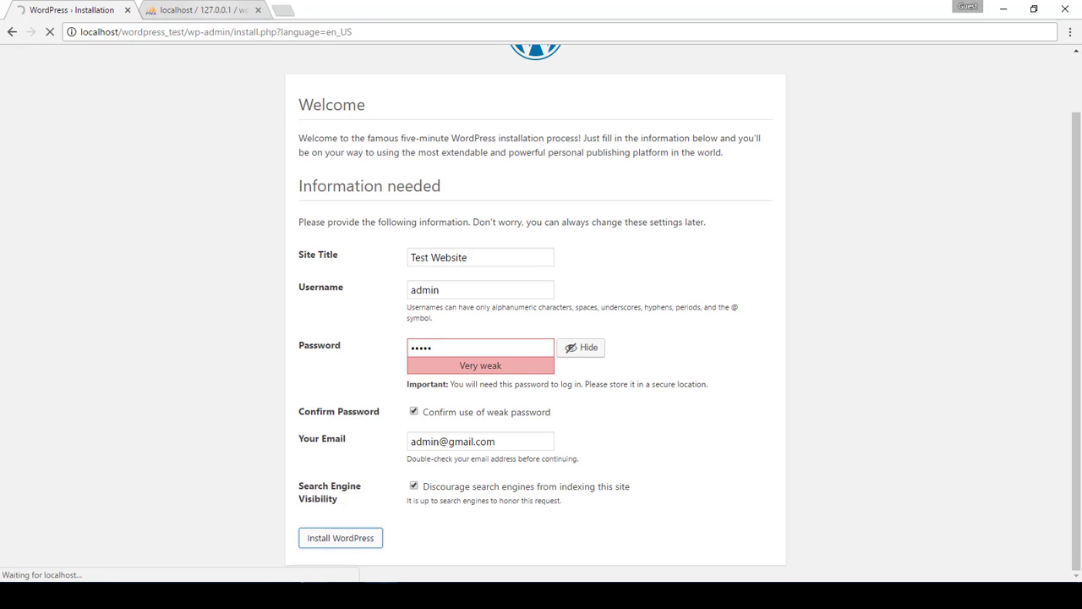
Refresh wordpress_test's Structure view to see the new wp_ tables, then return to the installer
click(216, 8)
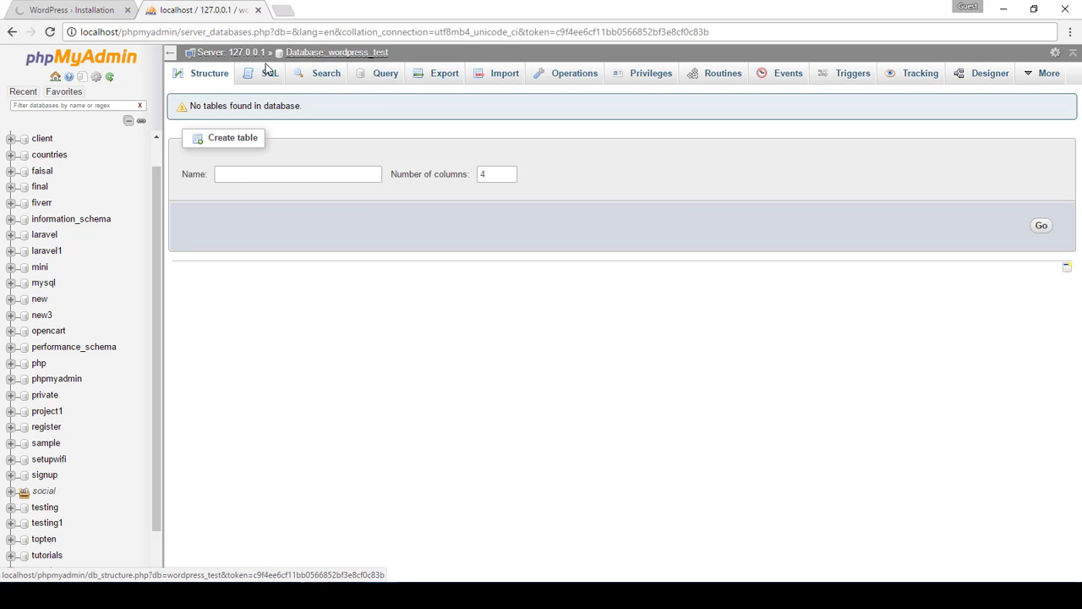
click(213, 79)
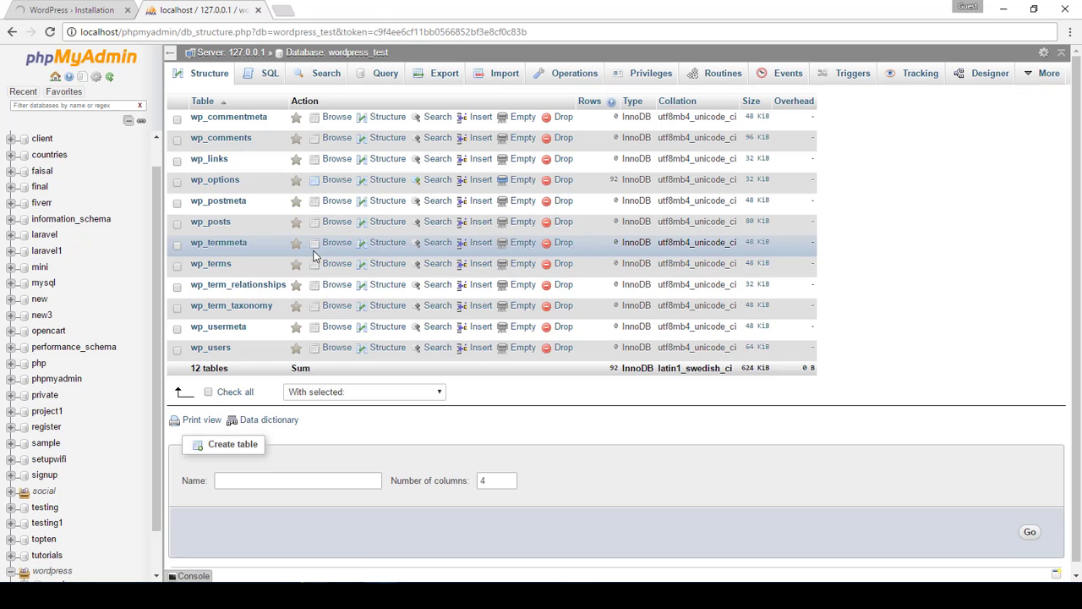
click(74, 4)
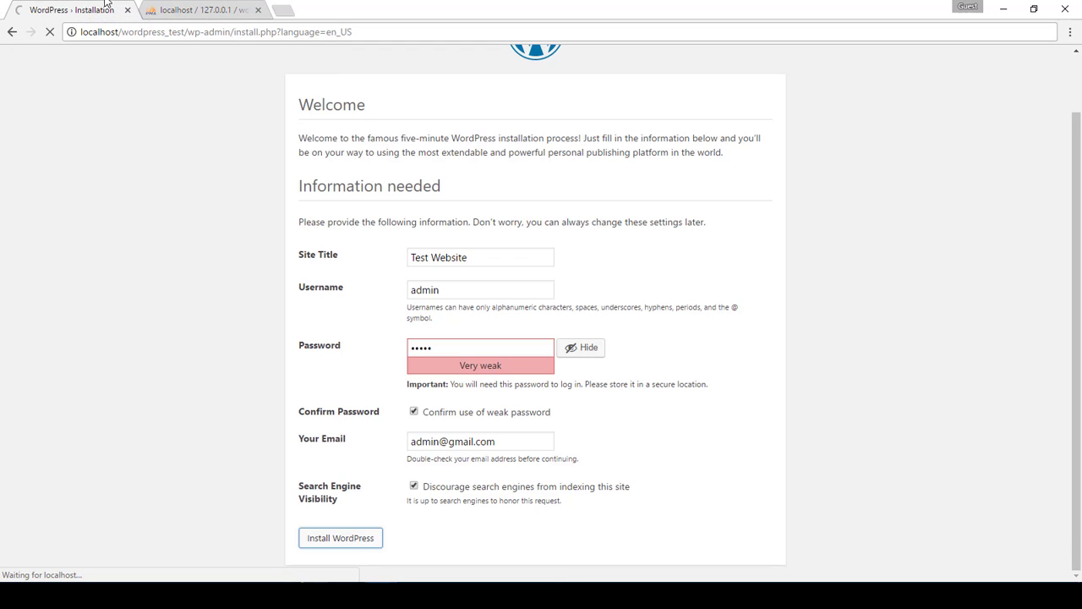
click(168, 9)
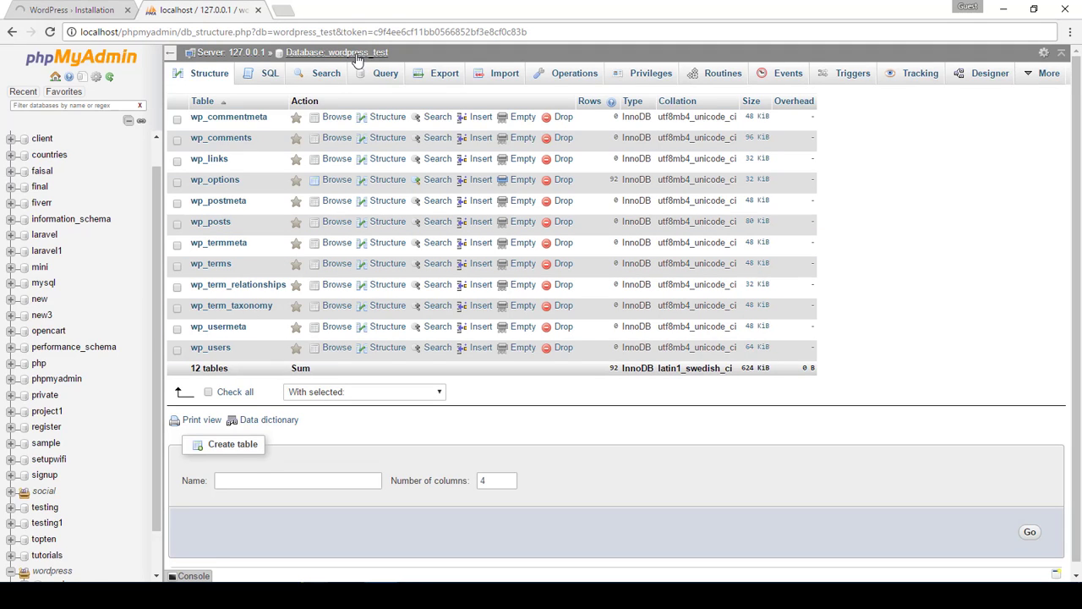
click(97, 7)
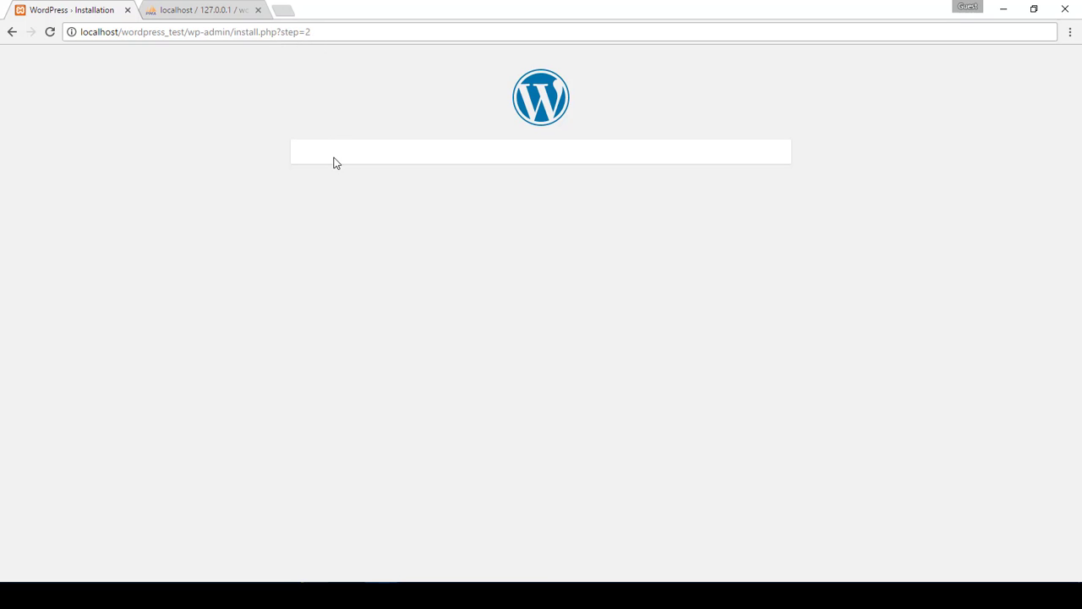
Reload install.php, go to Log In, and sign in with the administrator username and password
click(360, 35)
key(Return)
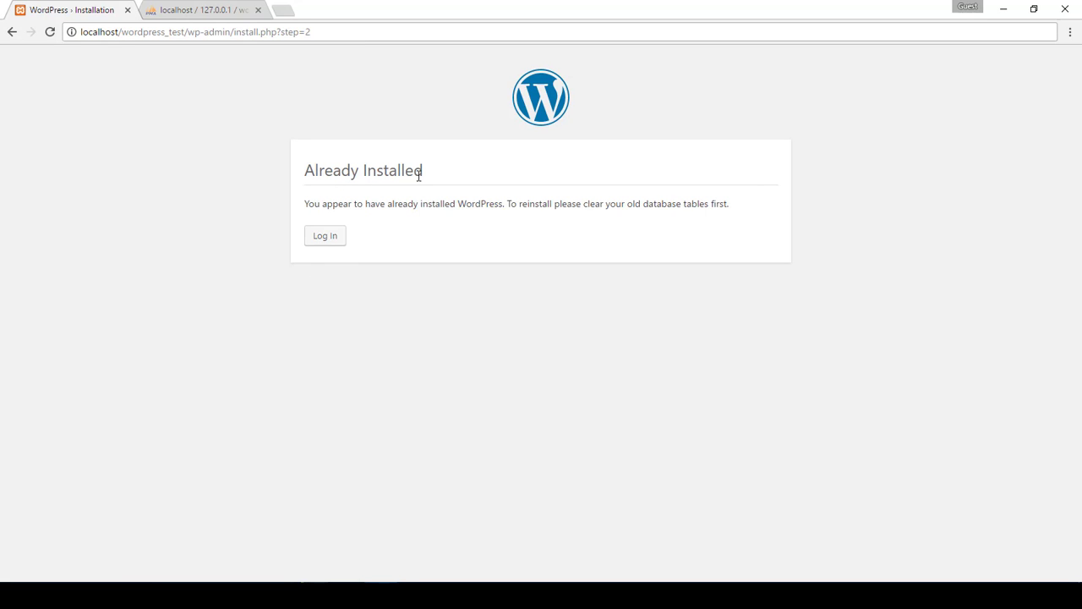
click(329, 244)
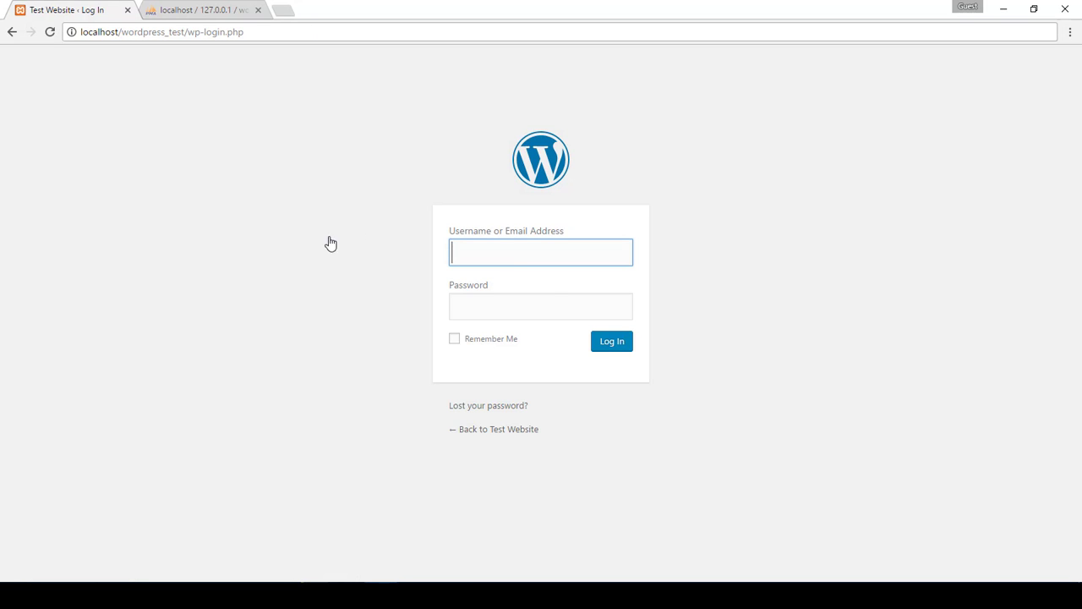
text(admin)
key(Tab)
text(pass)
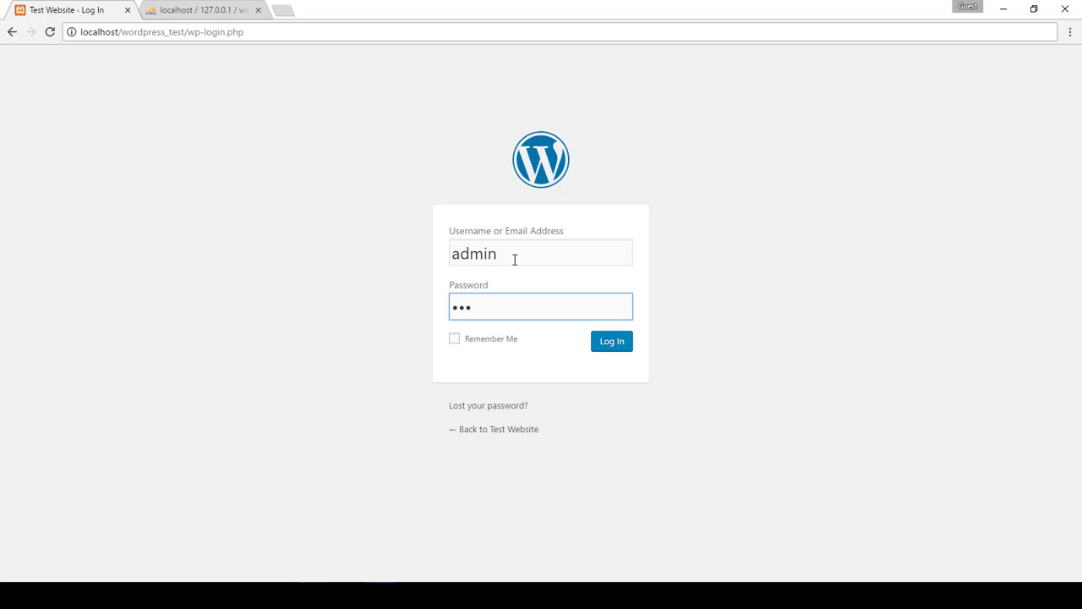
text(admin)
click(606, 341)
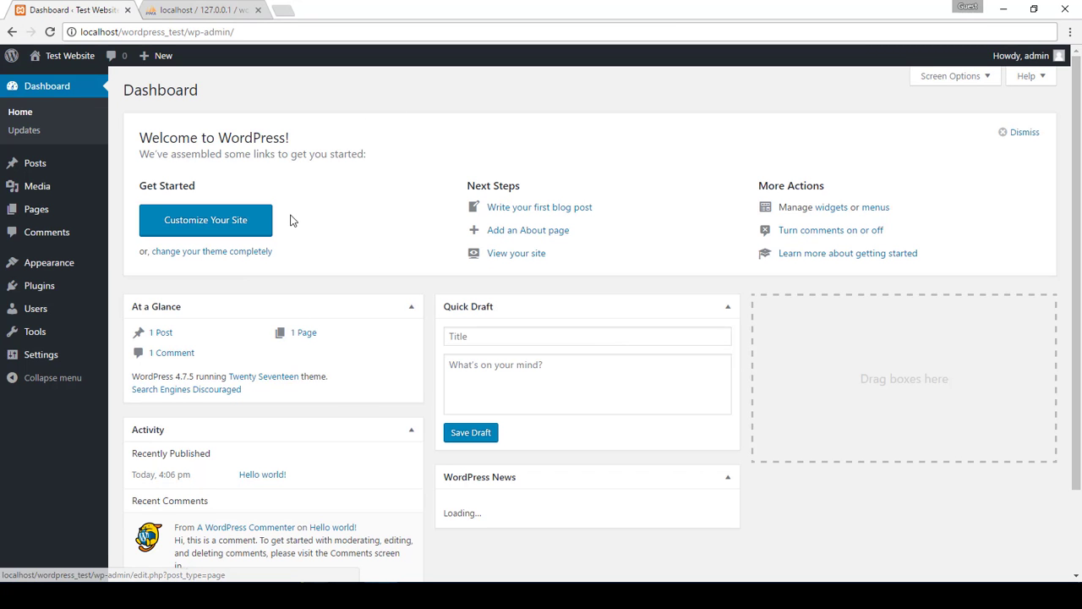
Open Visit Site in a new tab and scroll through the Hello world! front page
mouse_move(66, 59)
right_click(52, 81)
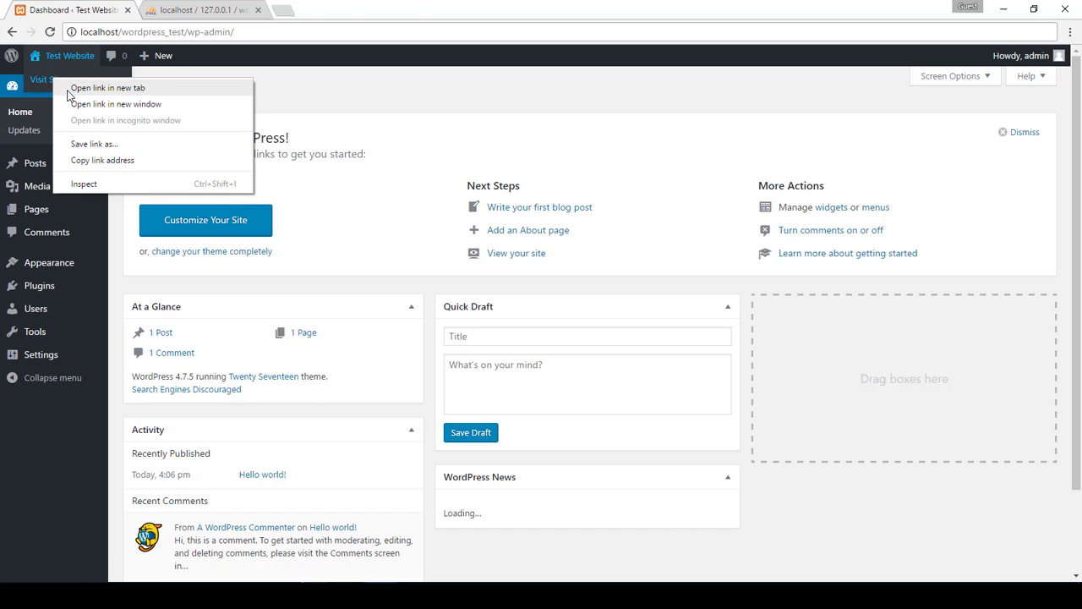
click(95, 88)
click(201, 9)
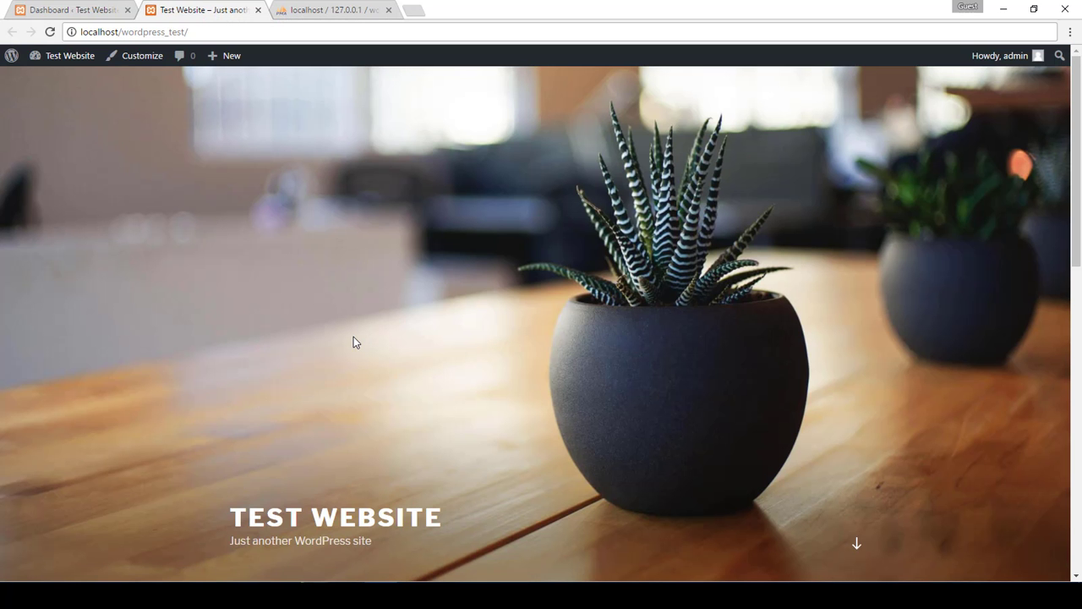
scroll(353, 337, down, 7)
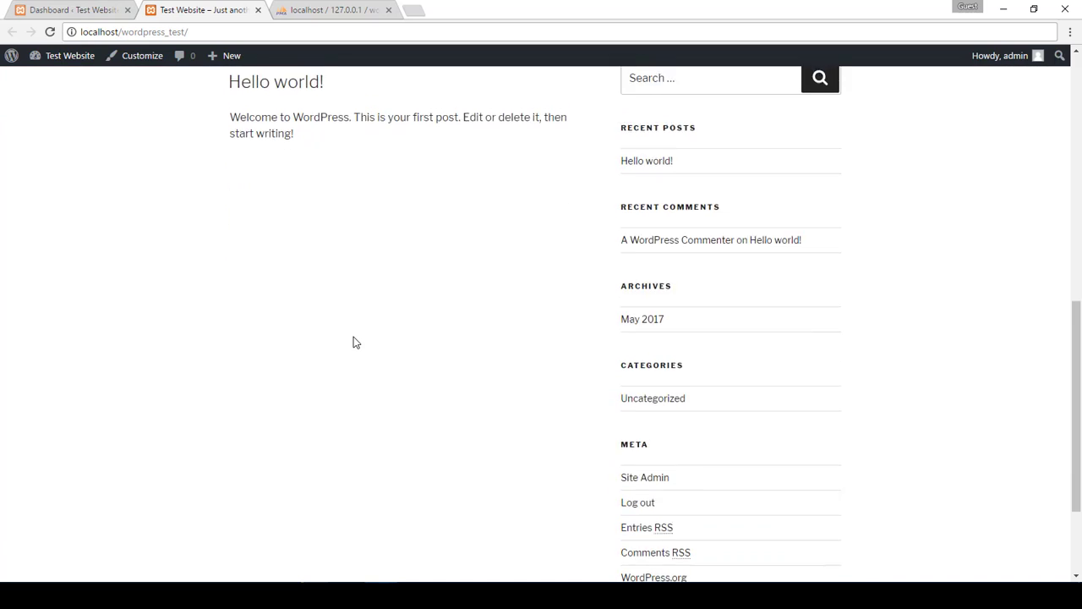
scroll(353, 341, up, 3)
scroll(386, 244, up, 3)
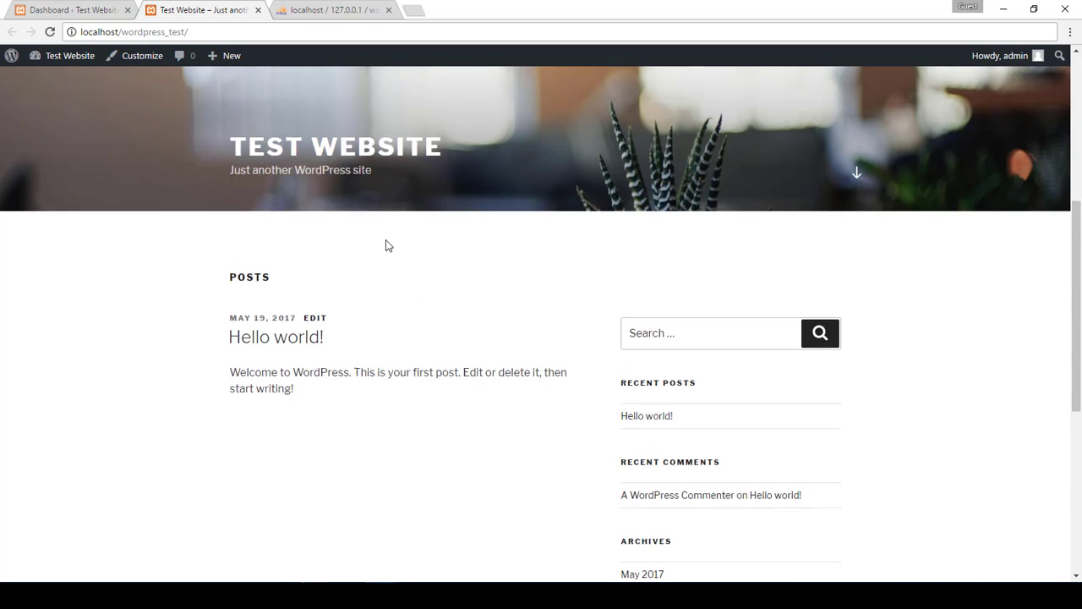
scroll(385, 244, down, 6)
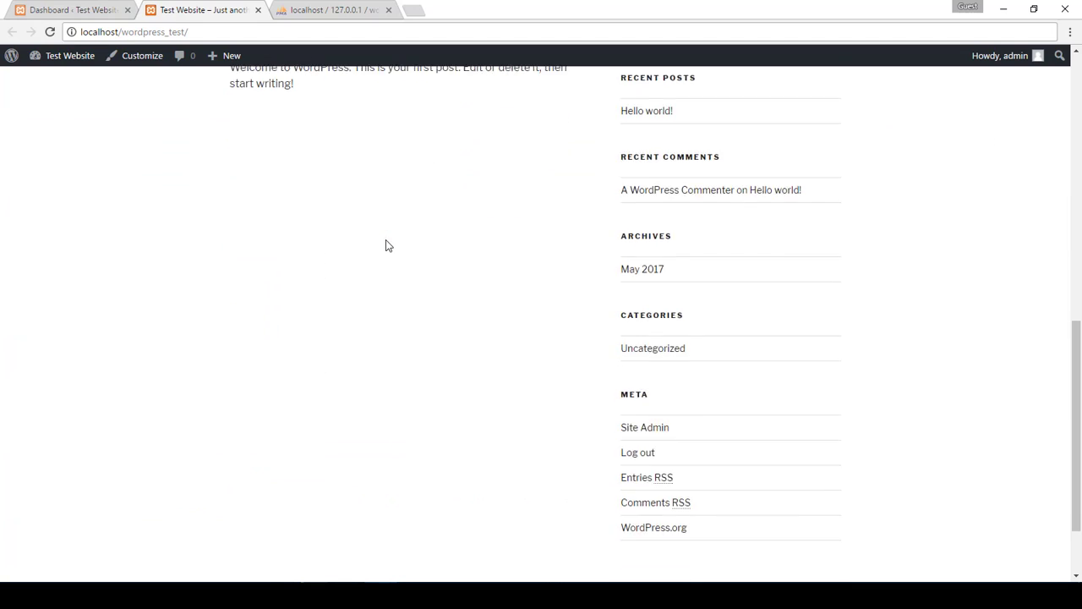
scroll(380, 240, up, 8)
Write a new post titled 'test post' with body 'test post test post' and publish it
click(85, 7)
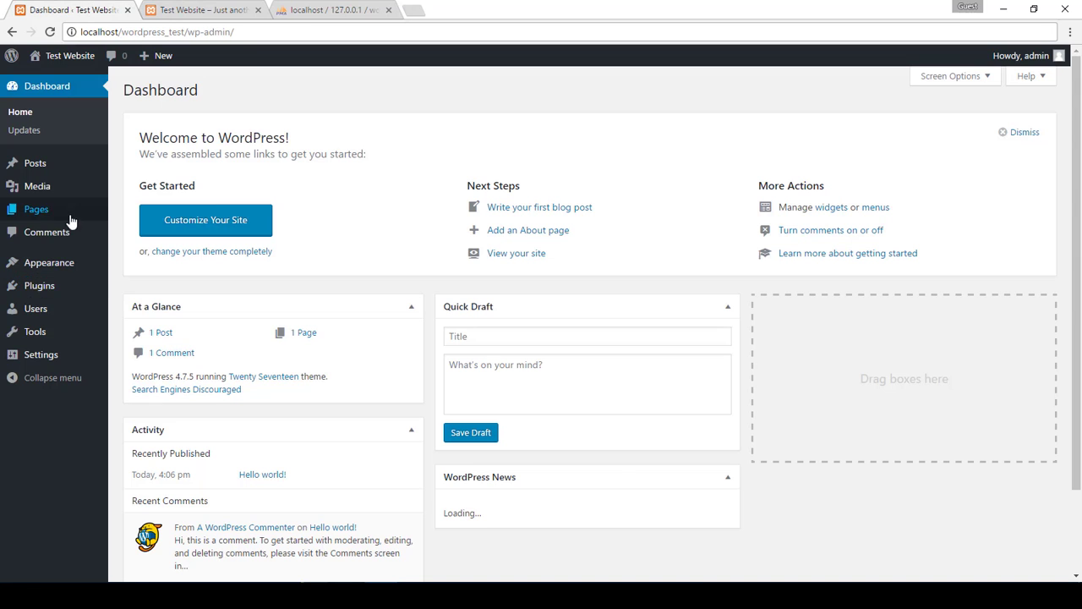
mouse_move(62, 267)
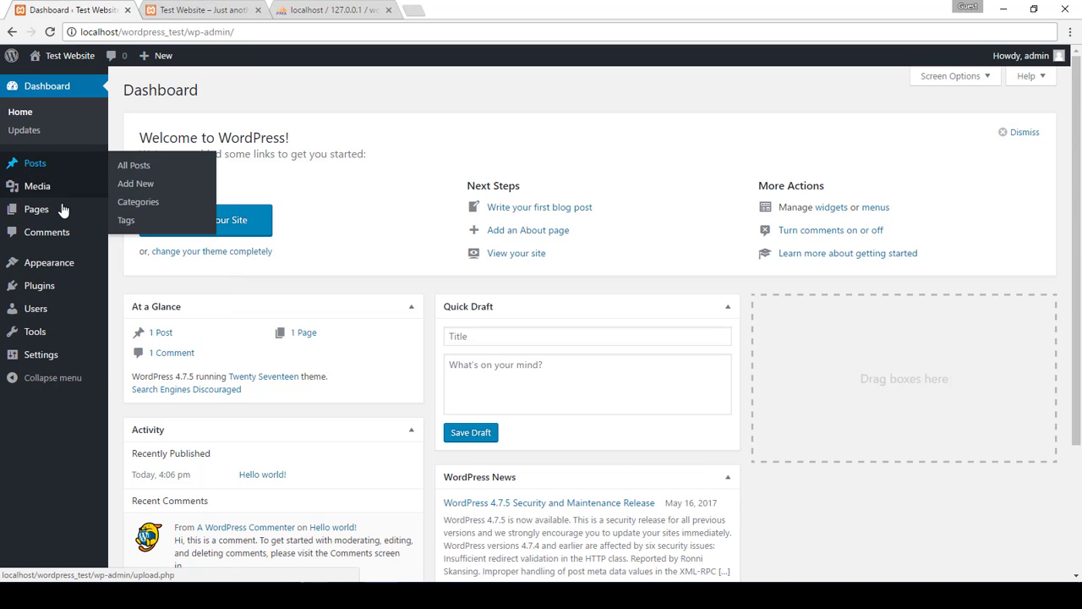
mouse_move(66, 167)
click(133, 184)
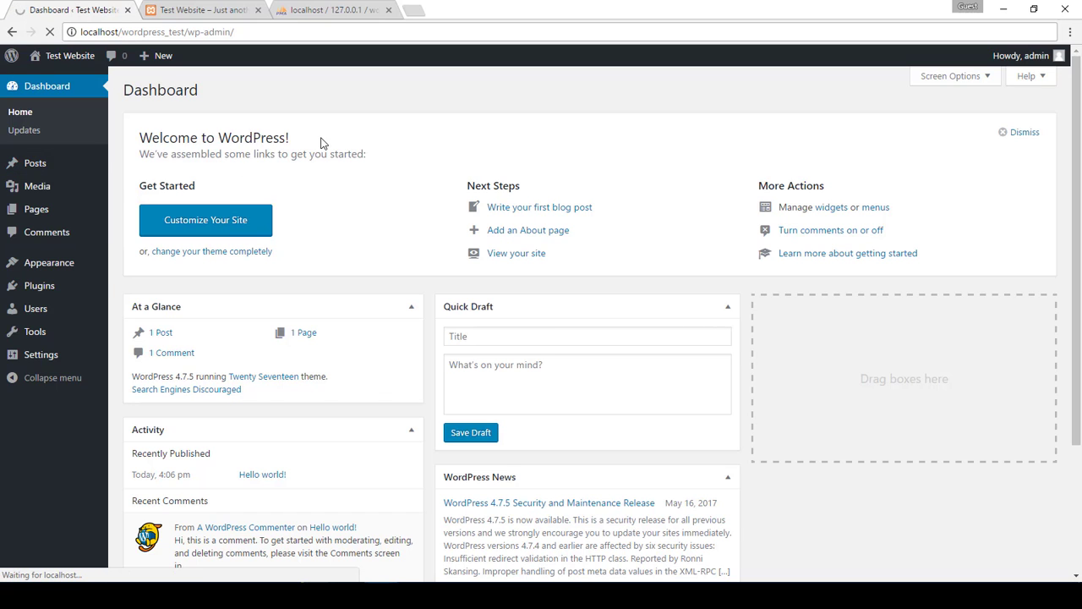
text(te)
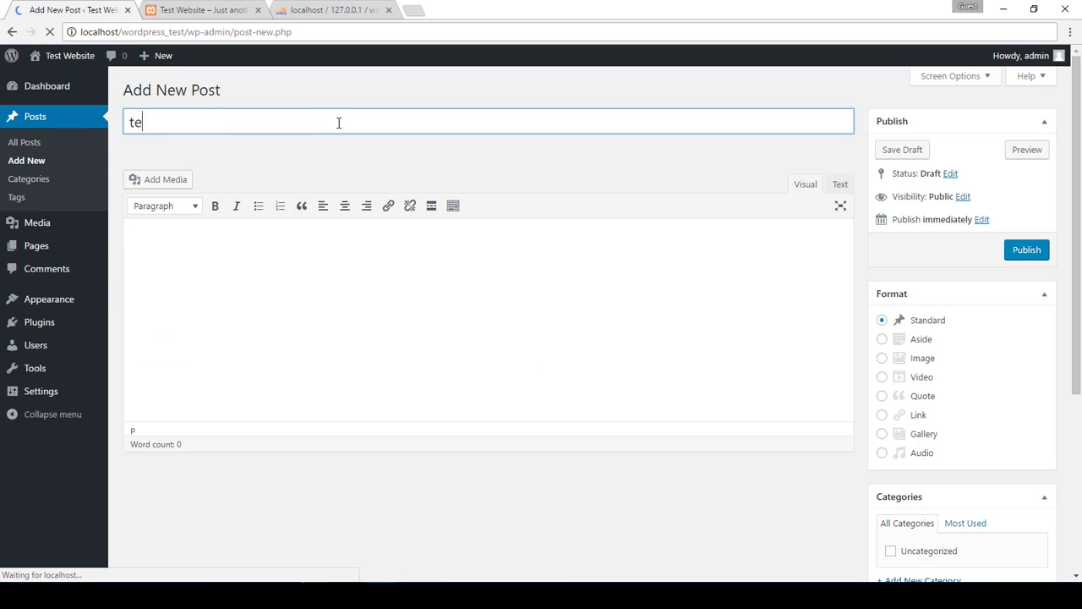
text(st post)
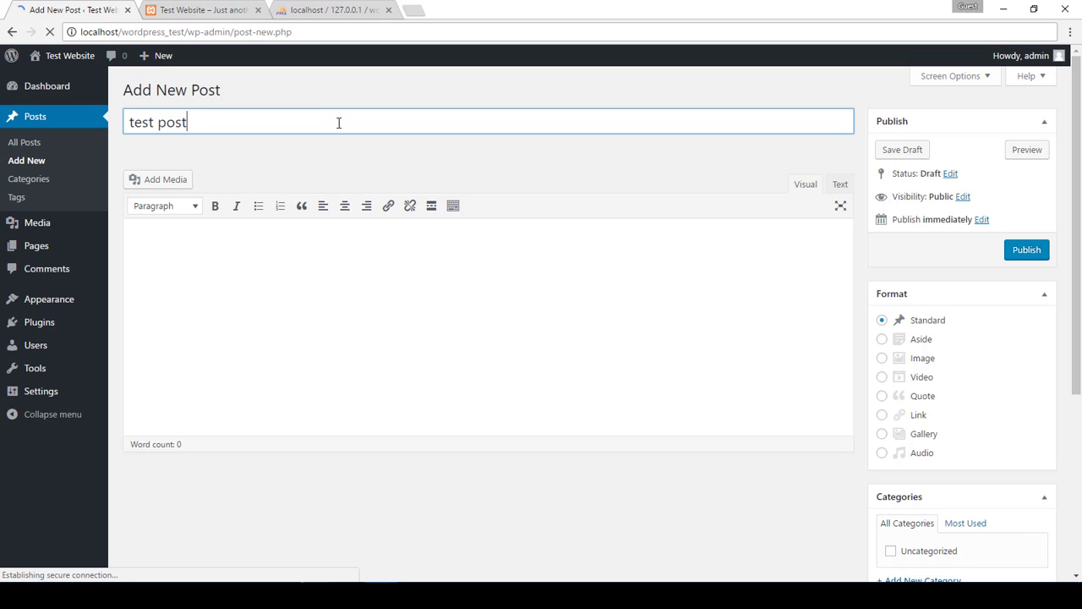
key(ctrl+a)
key(ctrl+c)
key(Tab)
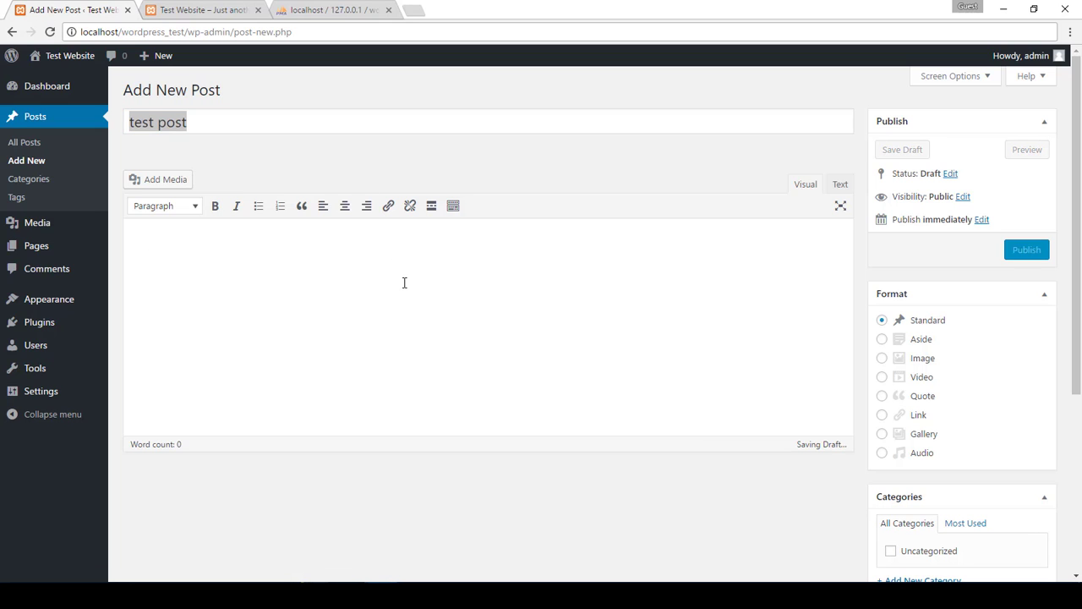
key(ctrl+v)
key(ctrl+v)
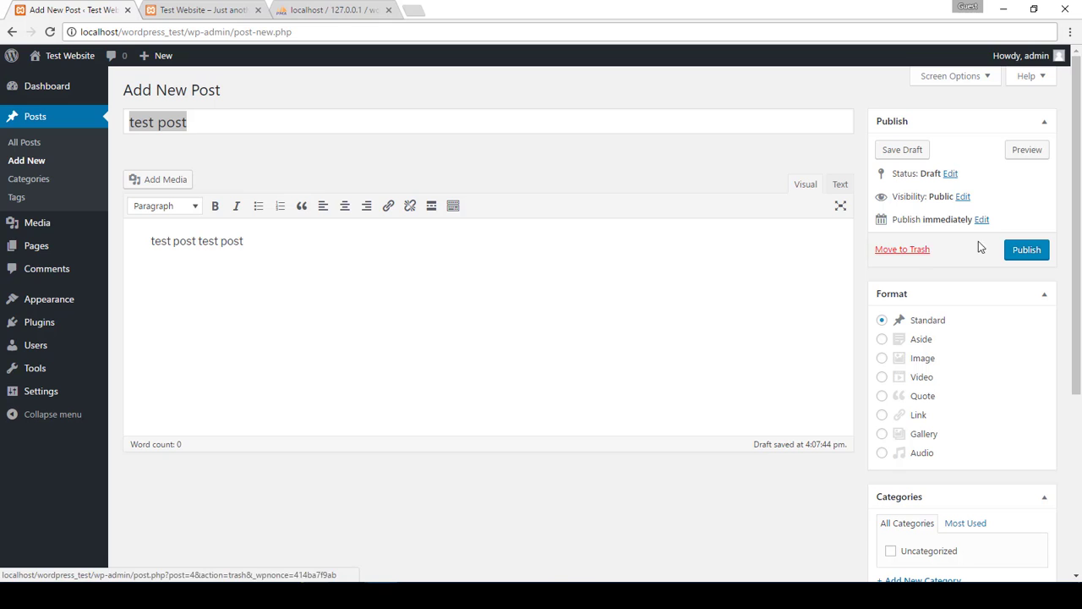
click(1027, 250)
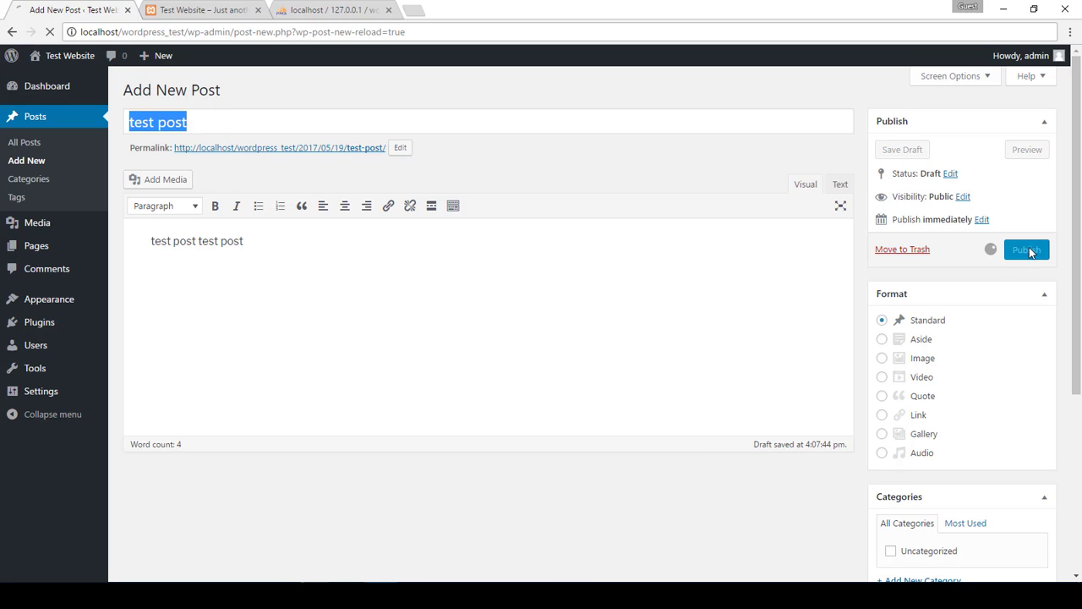
Reload the front page to confirm 'test post' is listed, then go back to the post editor
click(165, 6)
key(Return)
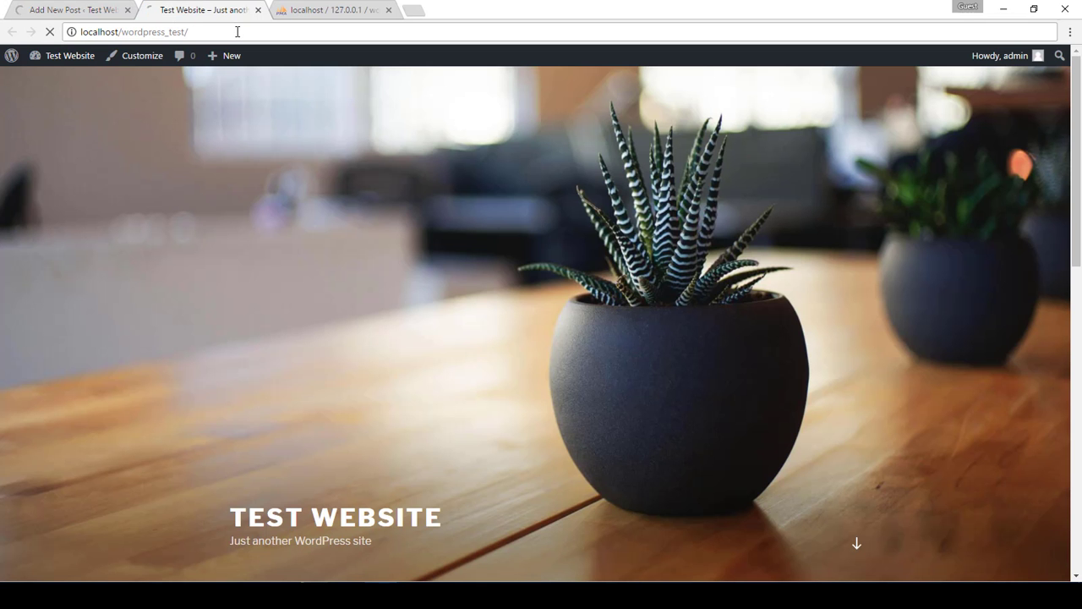
scroll(355, 269, down, 5)
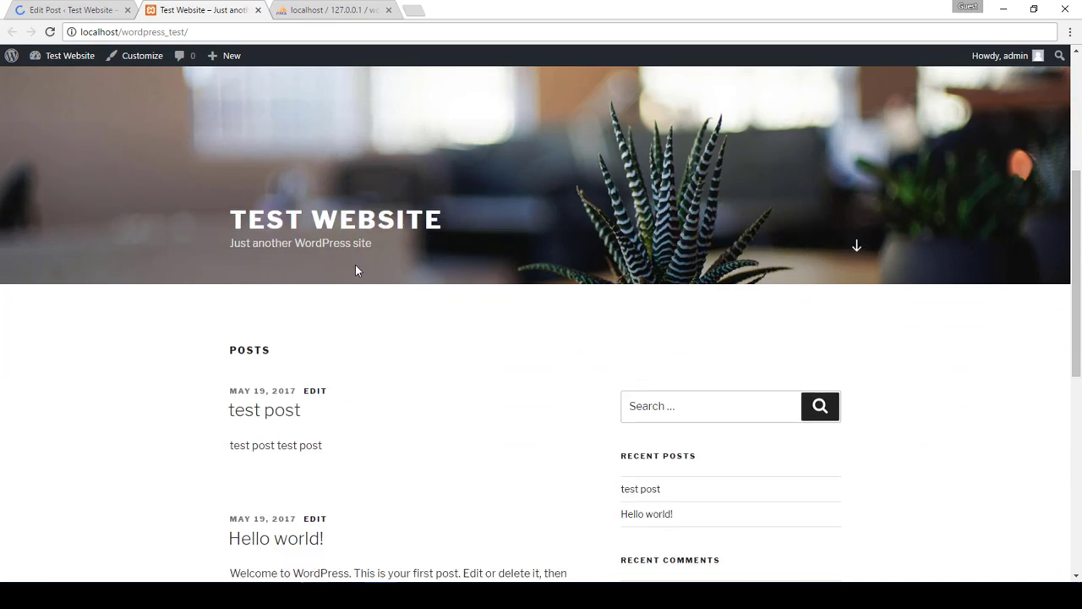
click(72, 9)
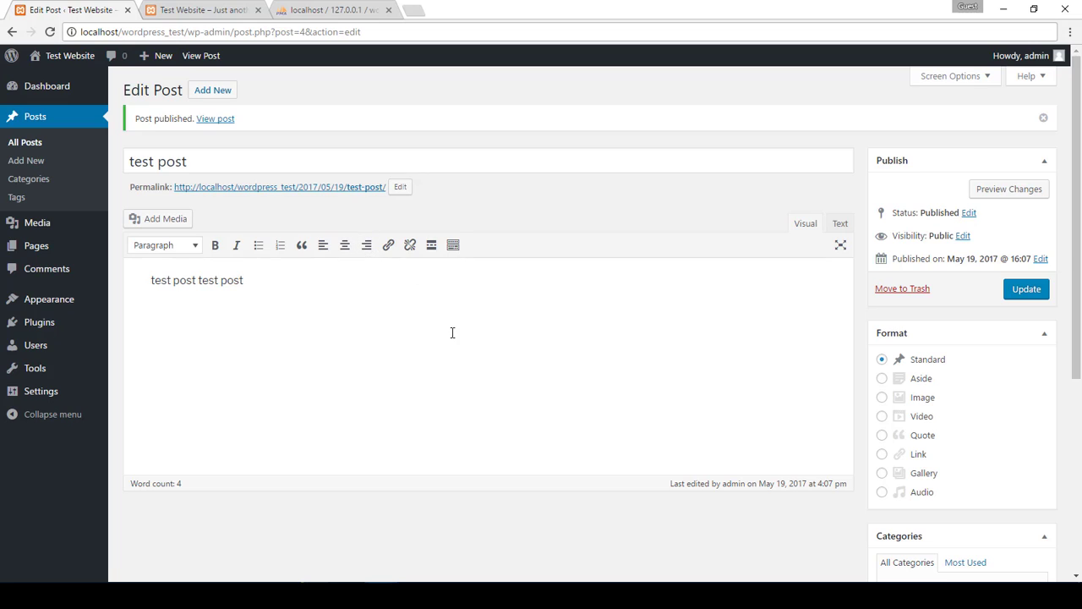